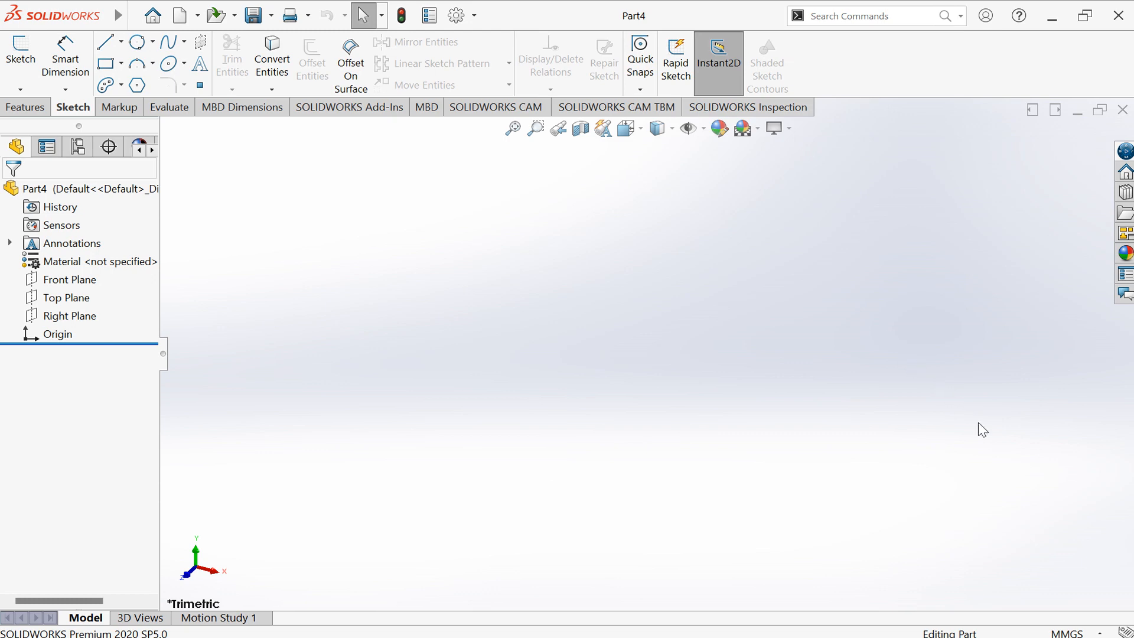
Set the document units to MMGS (millimeter, gram, second) and show the Bottom view
key("ctrl+6")
left_click(1072, 633)
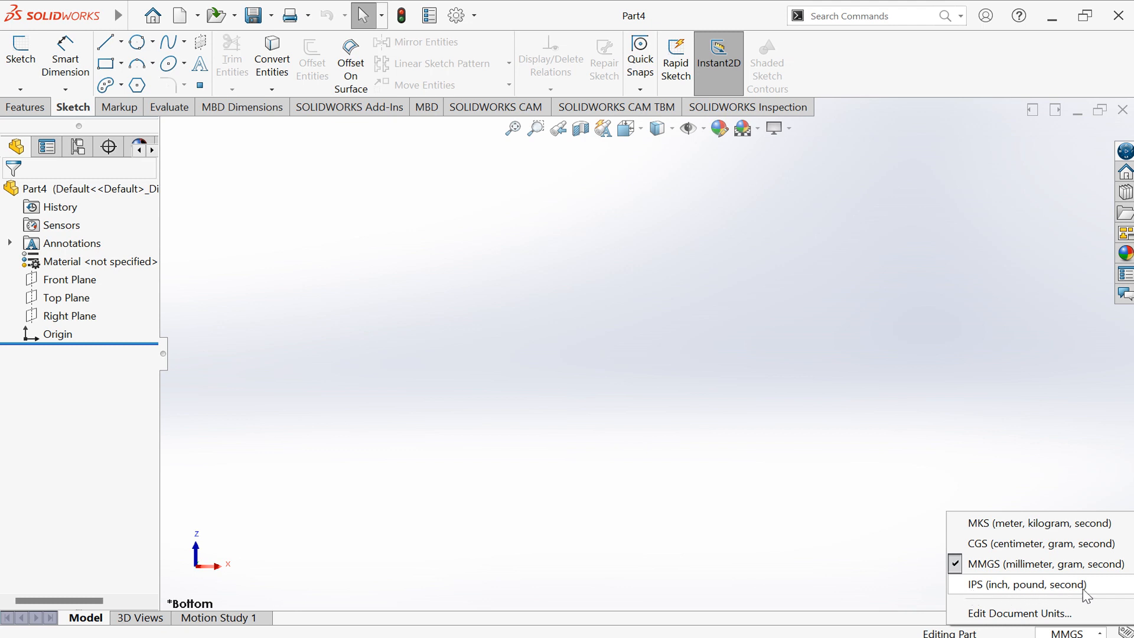
left_click(1003, 567)
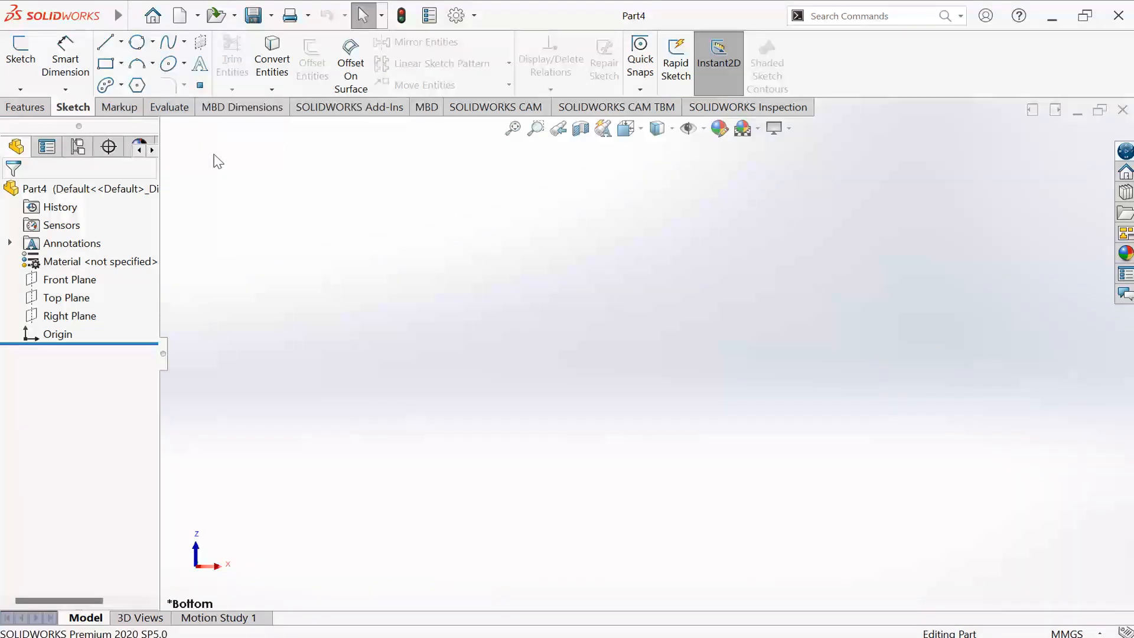
Start a new sketch on the Right Plane in the Right view
left_click(20, 63)
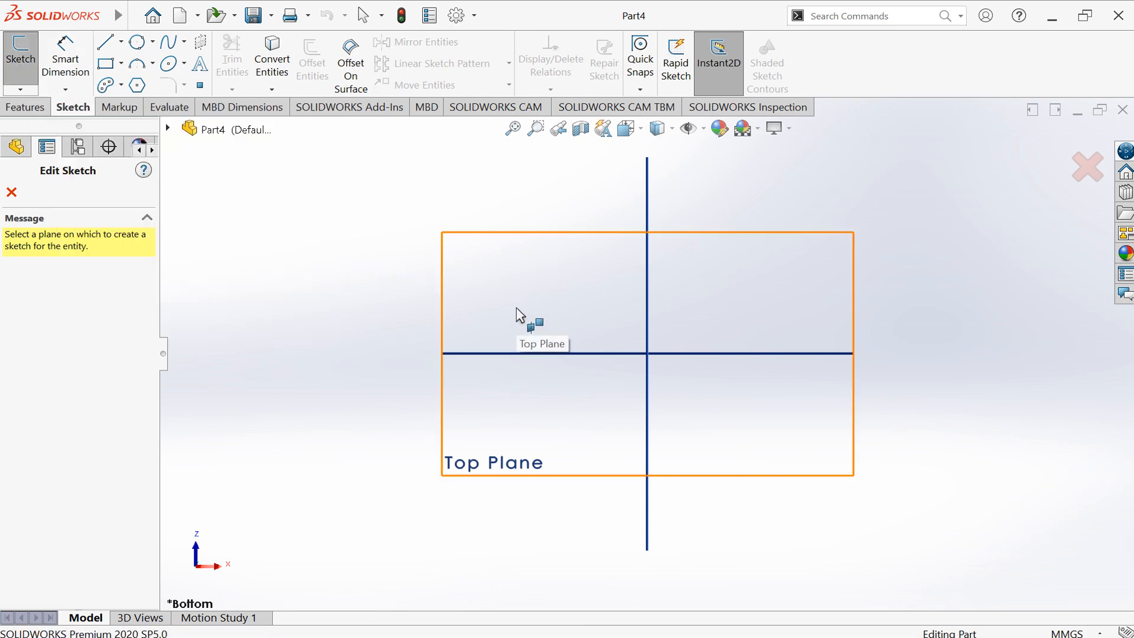
key("space")
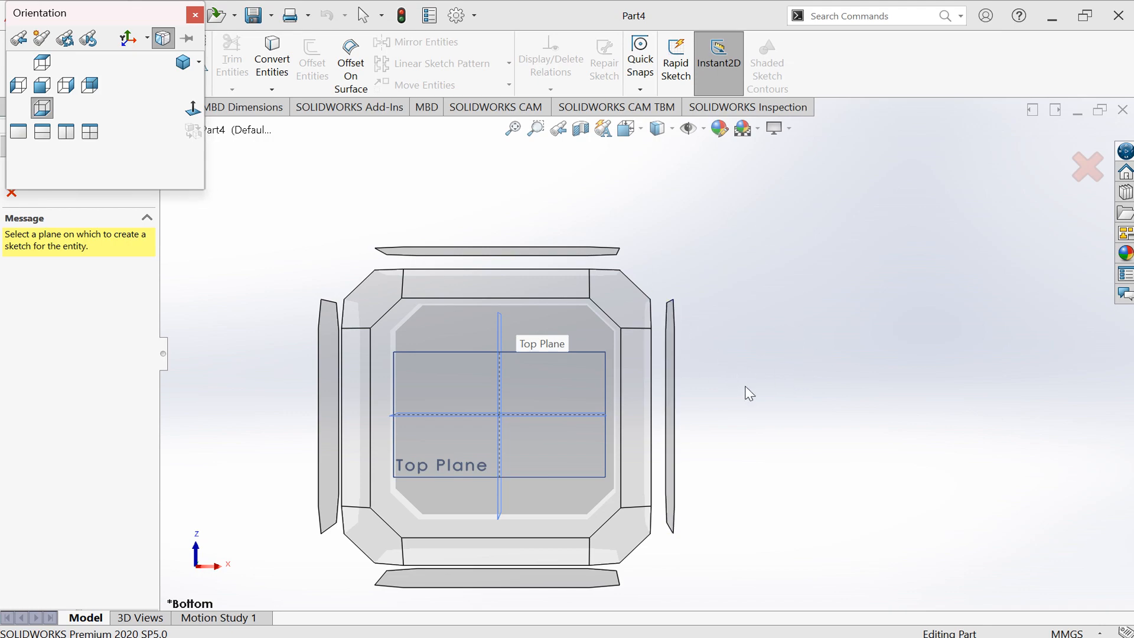
middle_click_drag(746, 395, 820, 160)
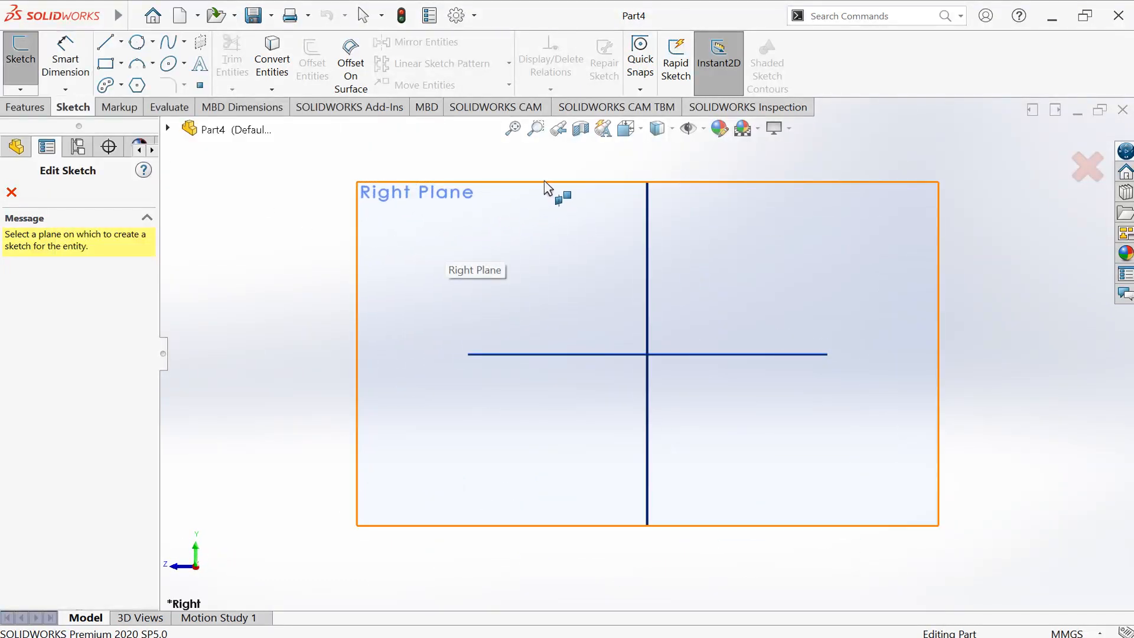
left_click(545, 182)
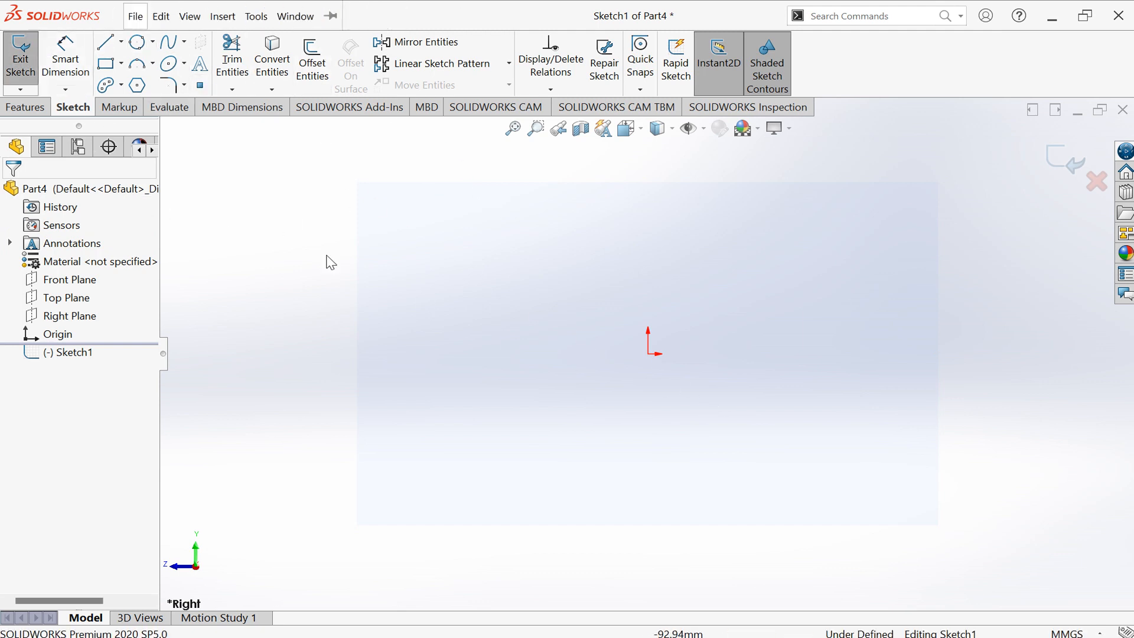
Sketch a closed four-sided outline from connected lines around the origin, about 130 mm wide
left_click(105, 46)
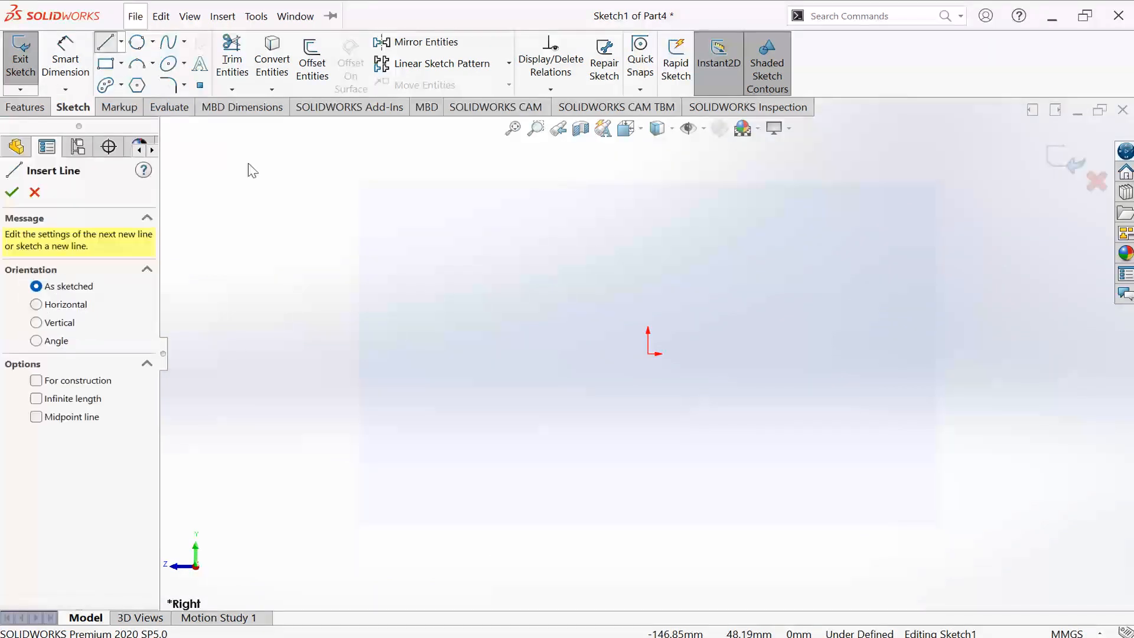
left_click(397, 228)
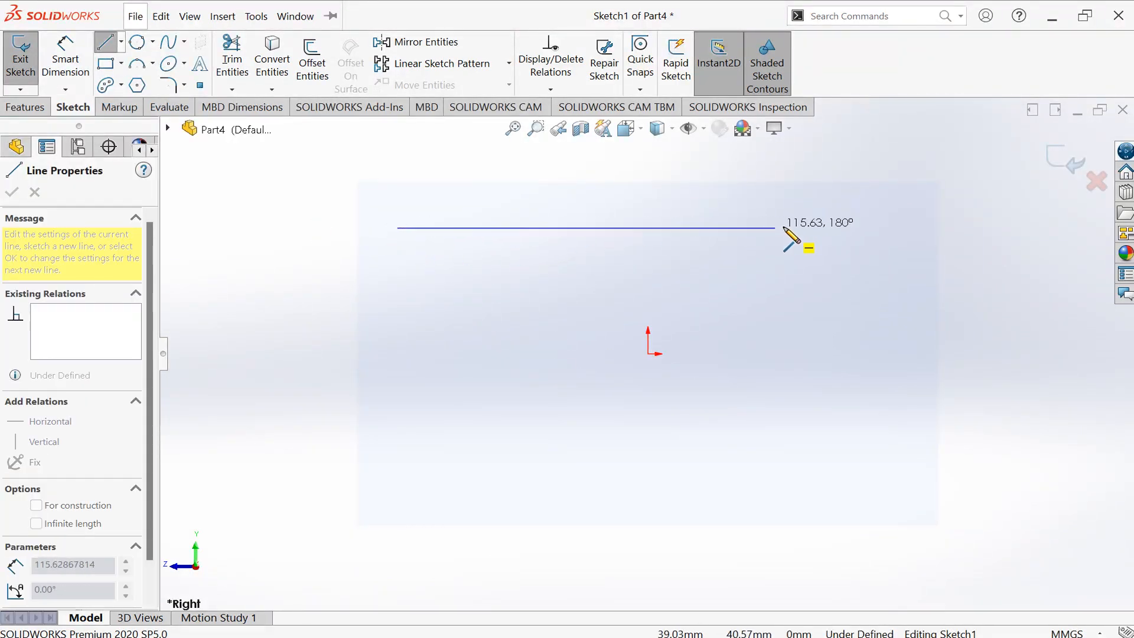
left_click(822, 224)
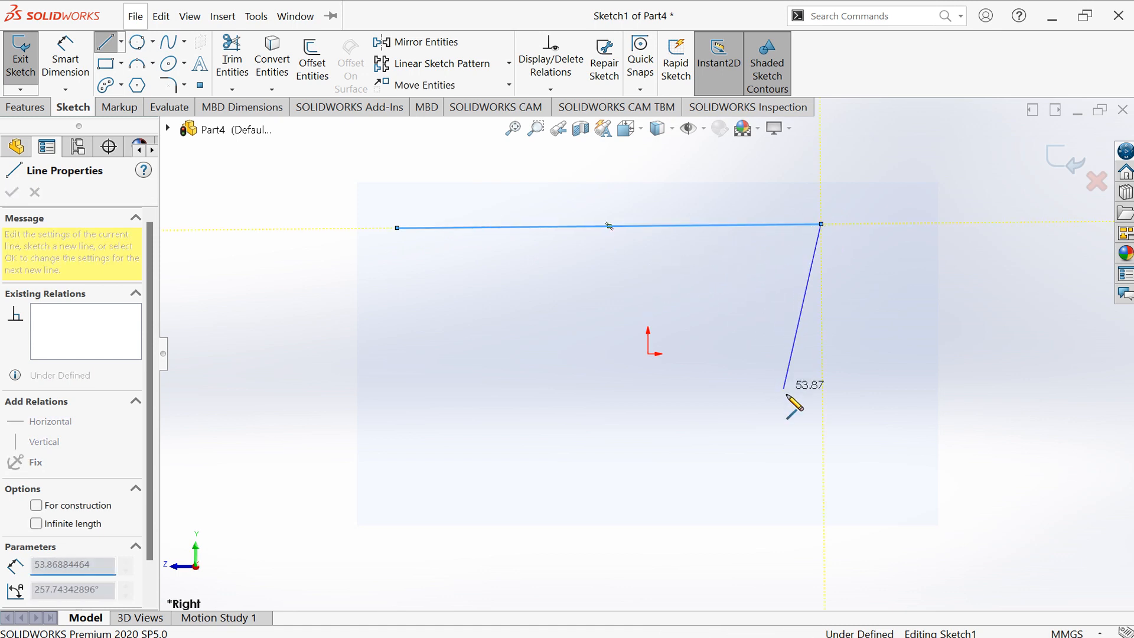
left_click(822, 462)
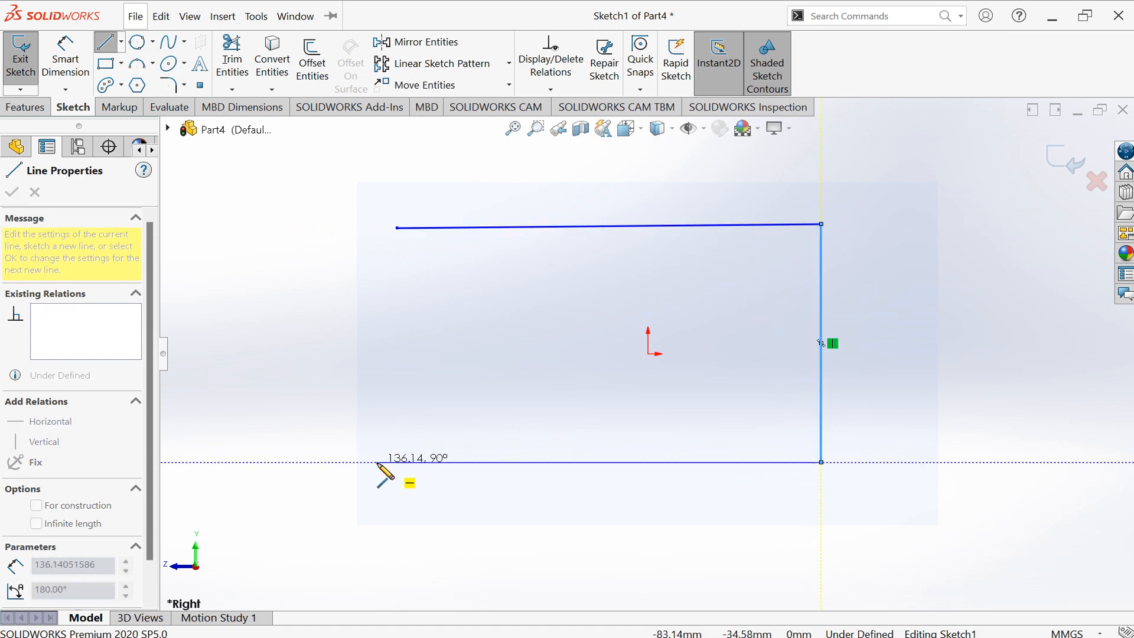
left_click(398, 462)
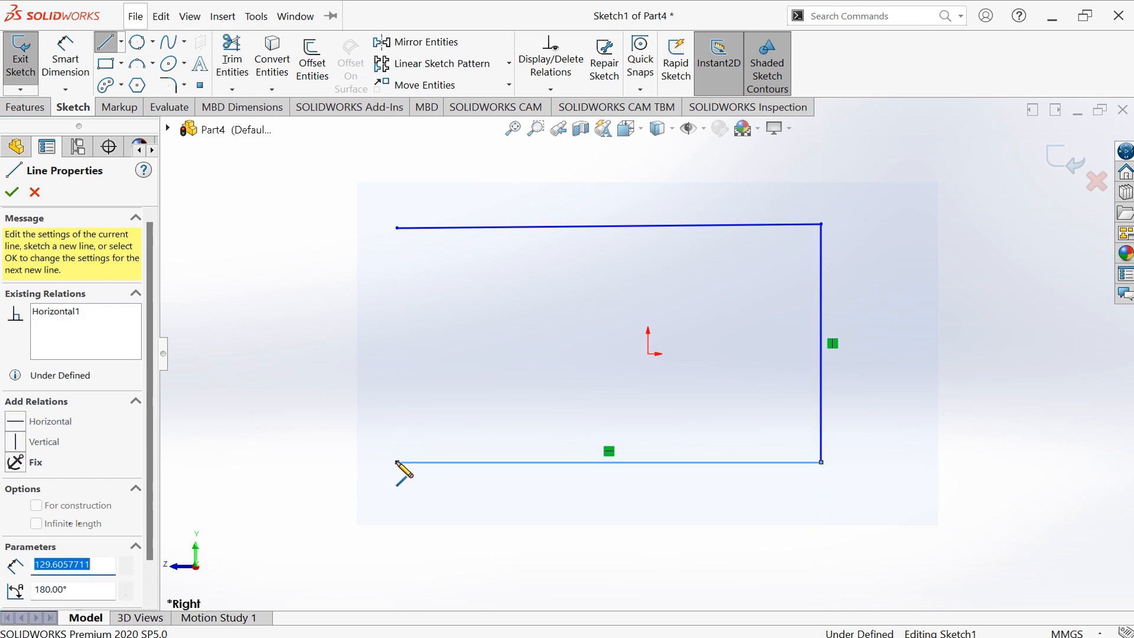
left_click(397, 227)
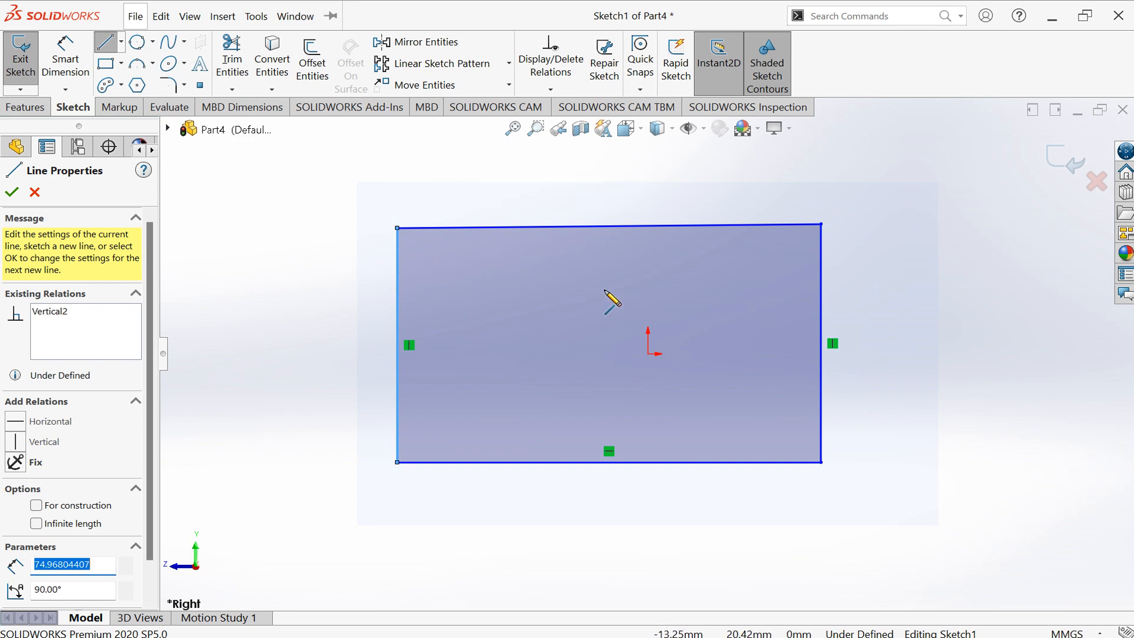
key("Escape")
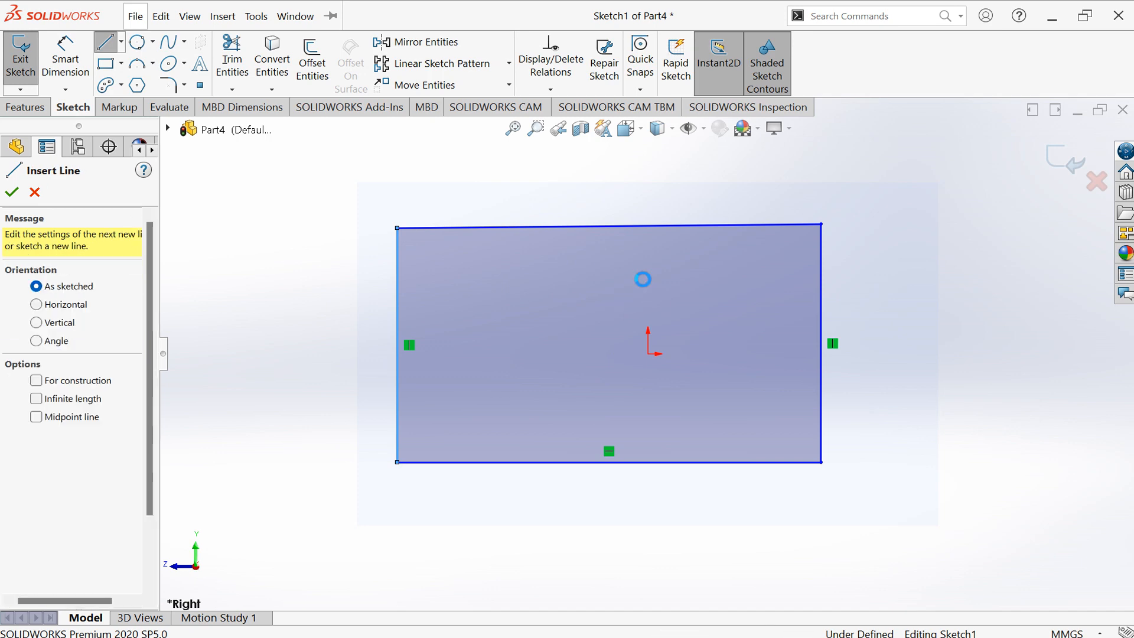
key("Escape")
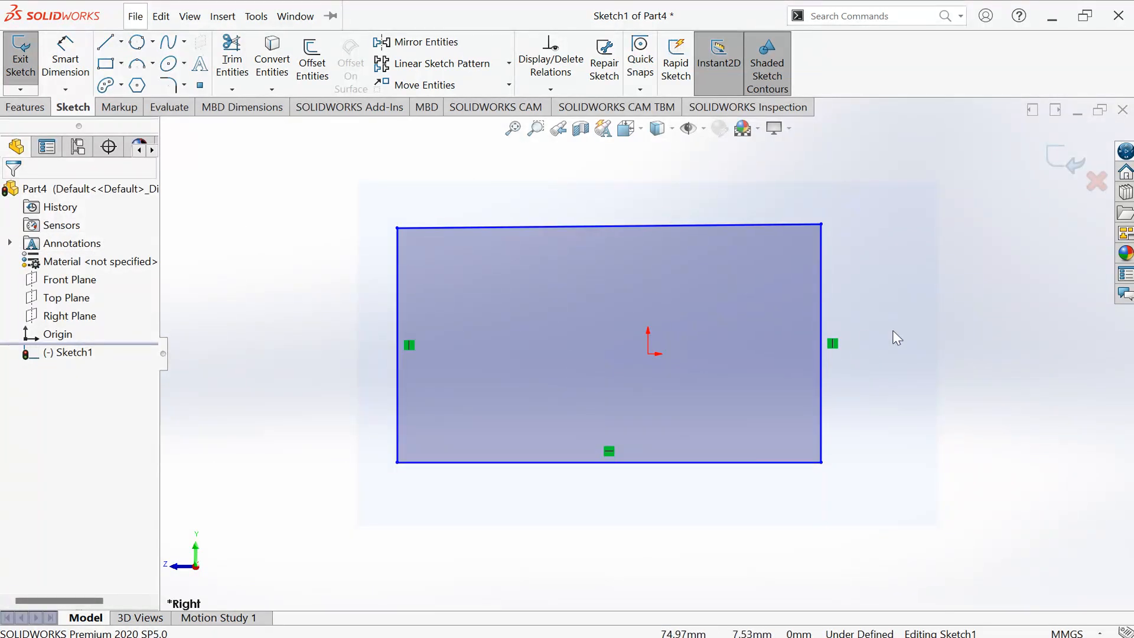
mouse_move(892, 333)
middle_mouse_down()
mouse_move(777, 337)
mouse_move(897, 311)
mouse_move(973, 312)
mouse_move(896, 296)
mouse_move(843, 324)
mouse_move(859, 277)
middle_mouse_up()
key("space")
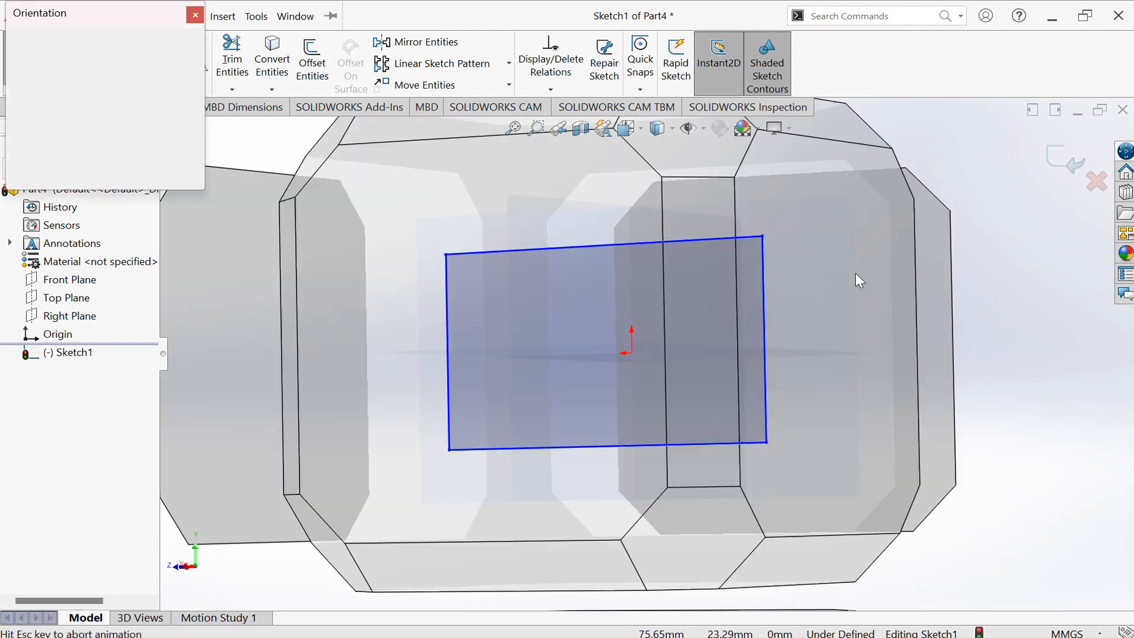
left_click(191, 109)
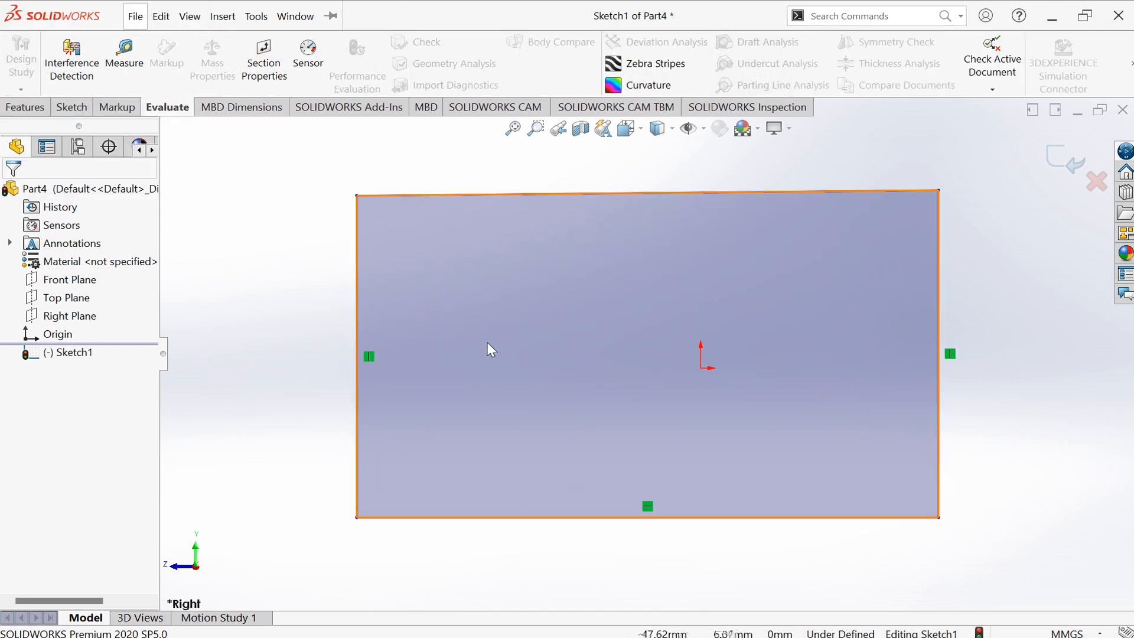
left_click(82, 106)
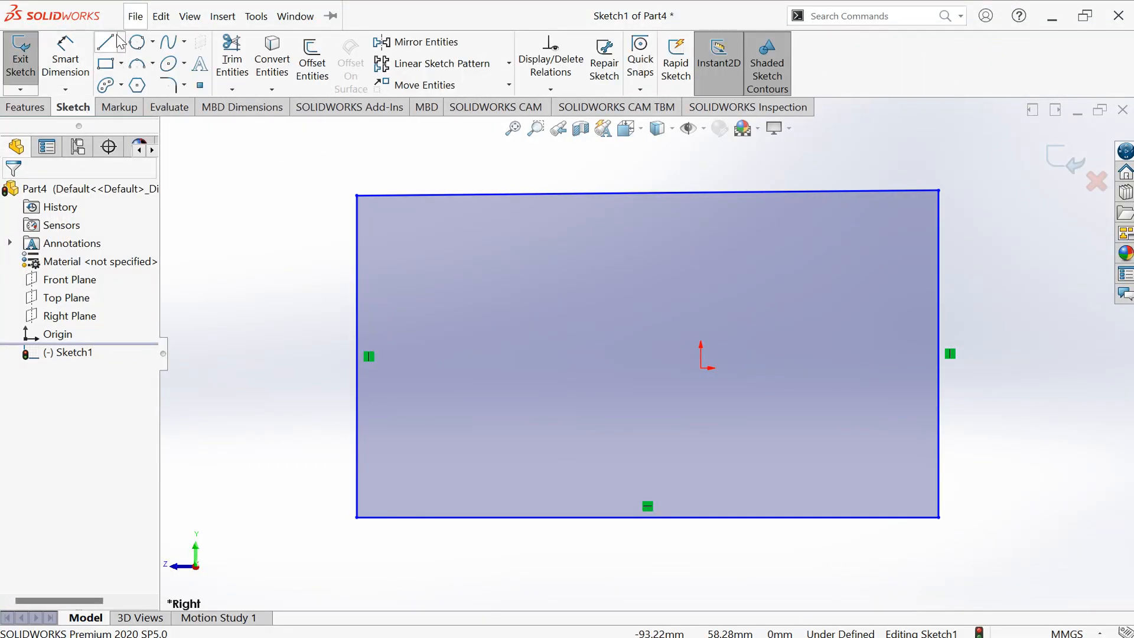
Sketch a roughly horizontal centerline about 181 mm long across the outline, extending beyond both vertical sides
left_click(121, 42)
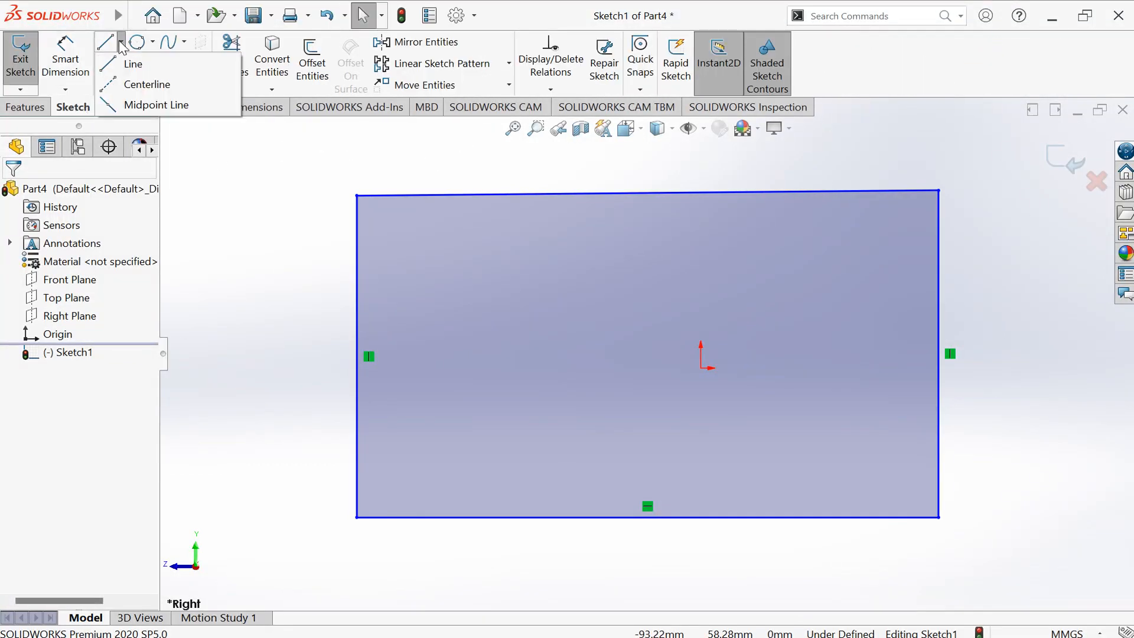
left_click(145, 85)
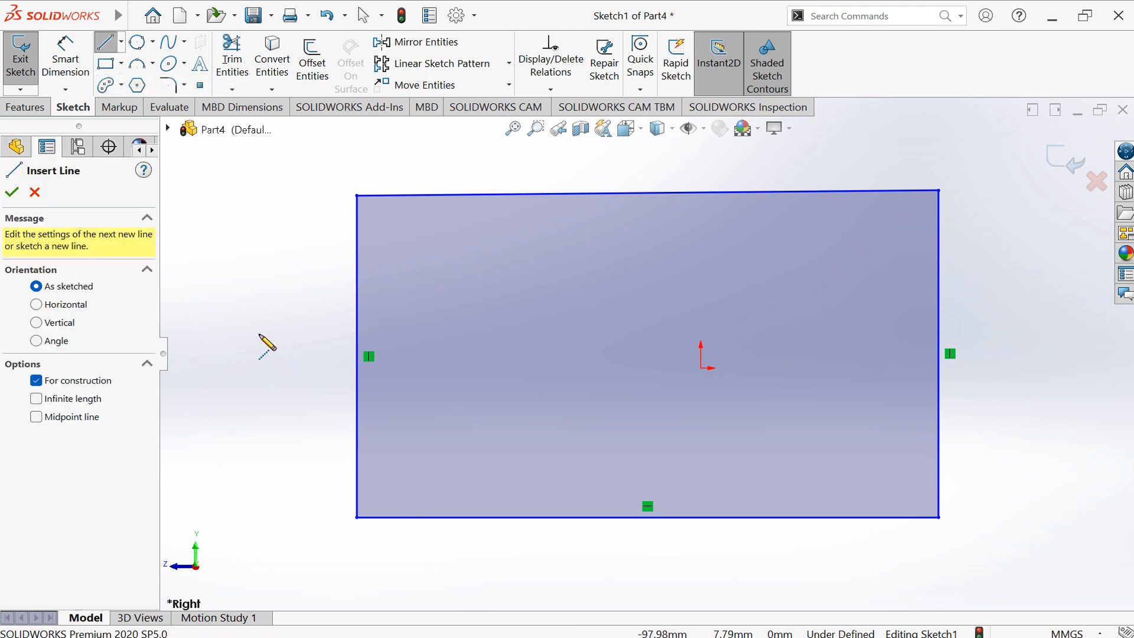
left_click(254, 317)
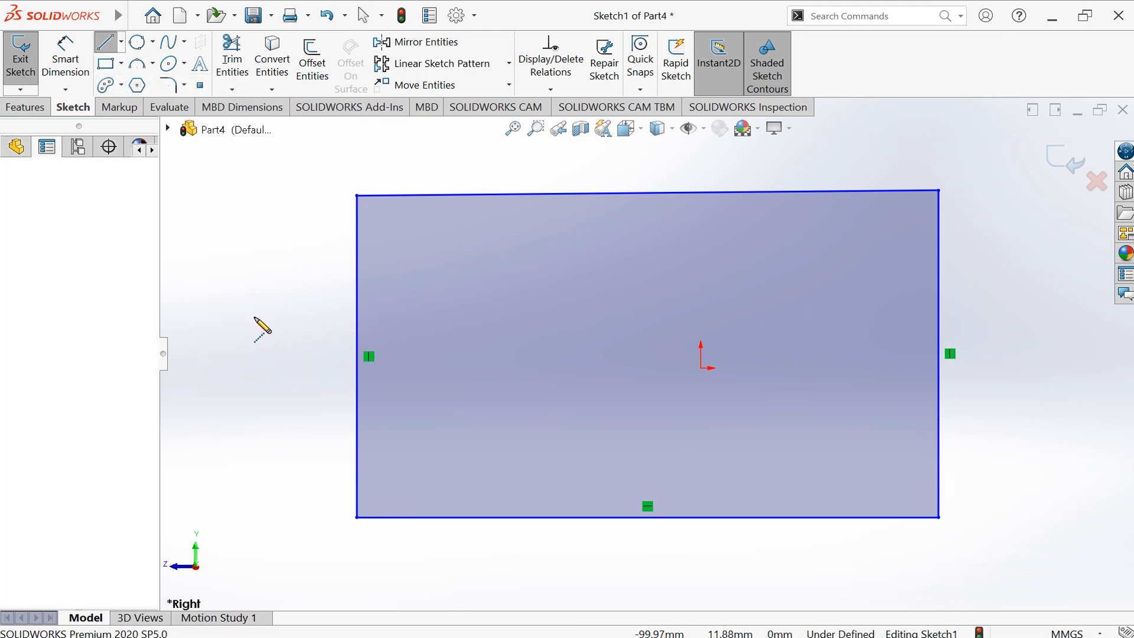
left_click(1066, 326)
key("Escape")
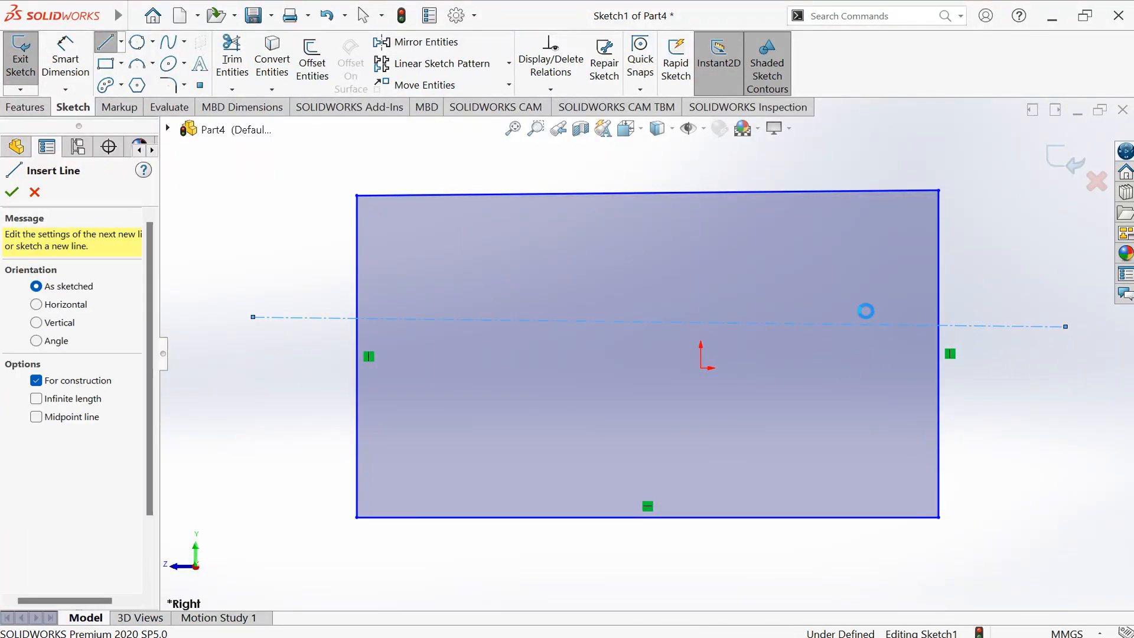
key("Escape")
Sketch a roughly vertical centerline about 94 mm long through the middle of the outline, extending past its upper and lower edges
left_click(121, 42)
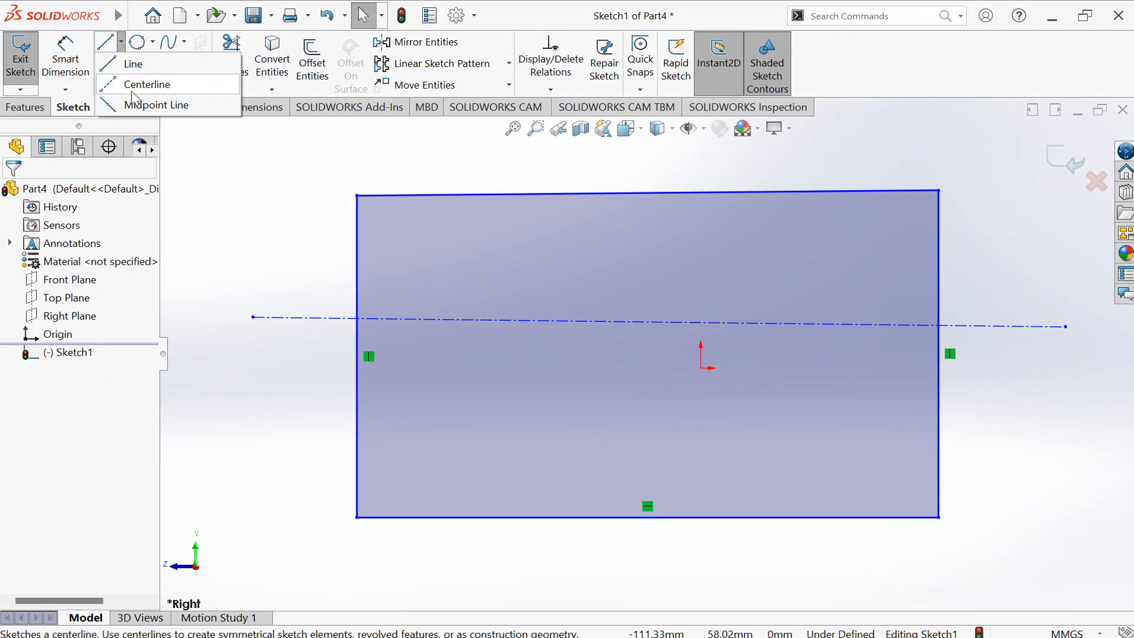
left_click(144, 84)
left_click(644, 561)
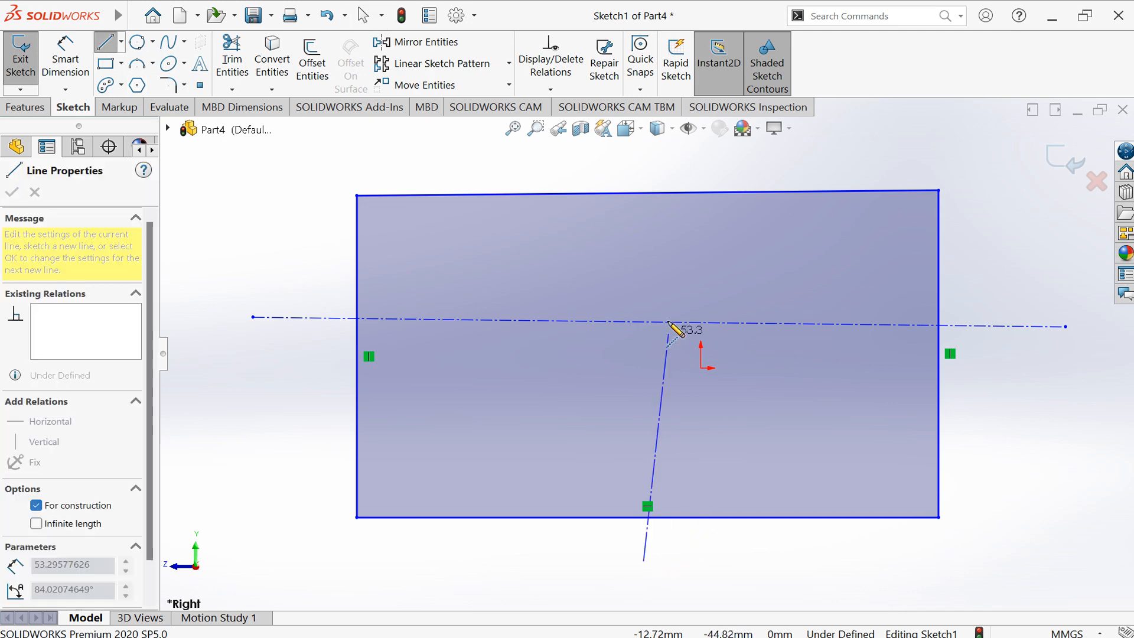
left_click(637, 159)
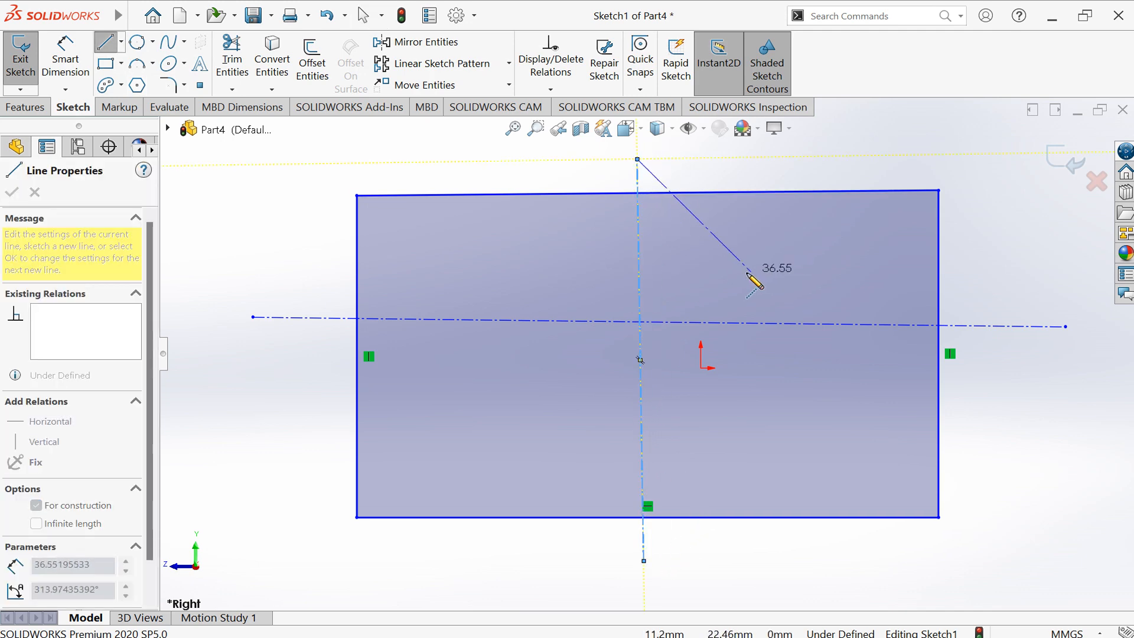
key("Escape")
key("Escape")
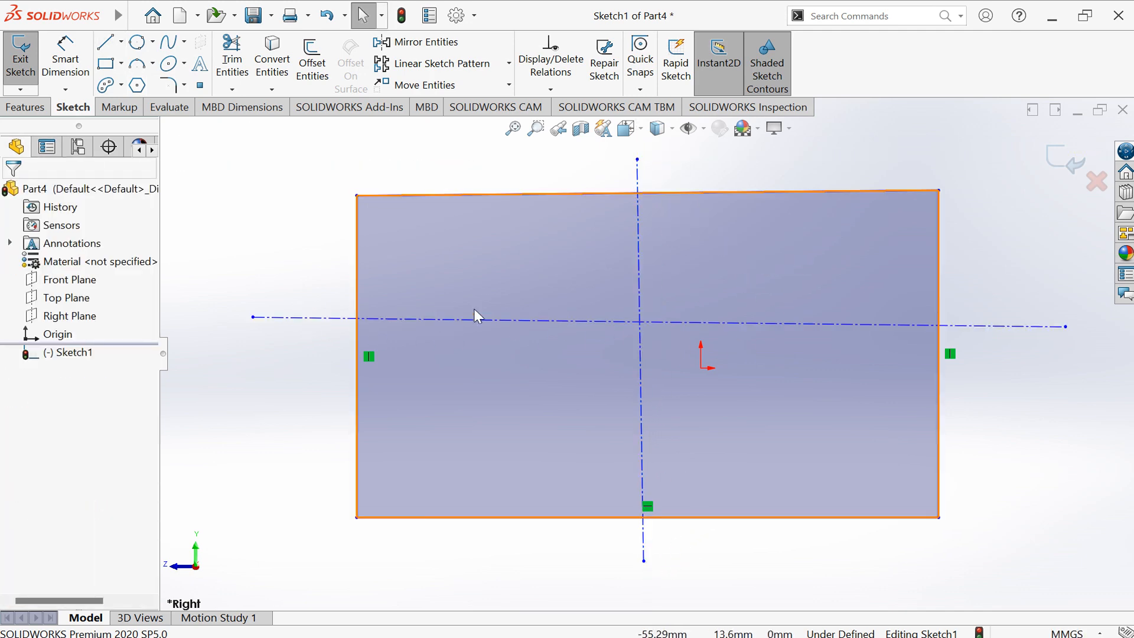
Apply a Horizontal relation to the long centerline and a Vertical relation to the short centerline
left_click(309, 319)
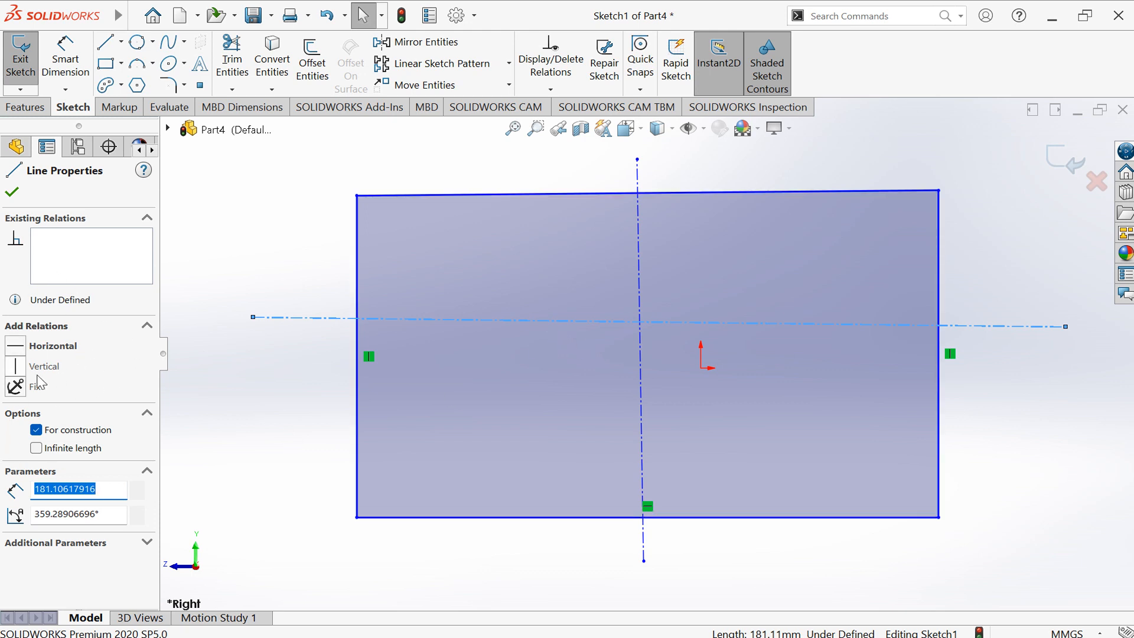
left_click(57, 347)
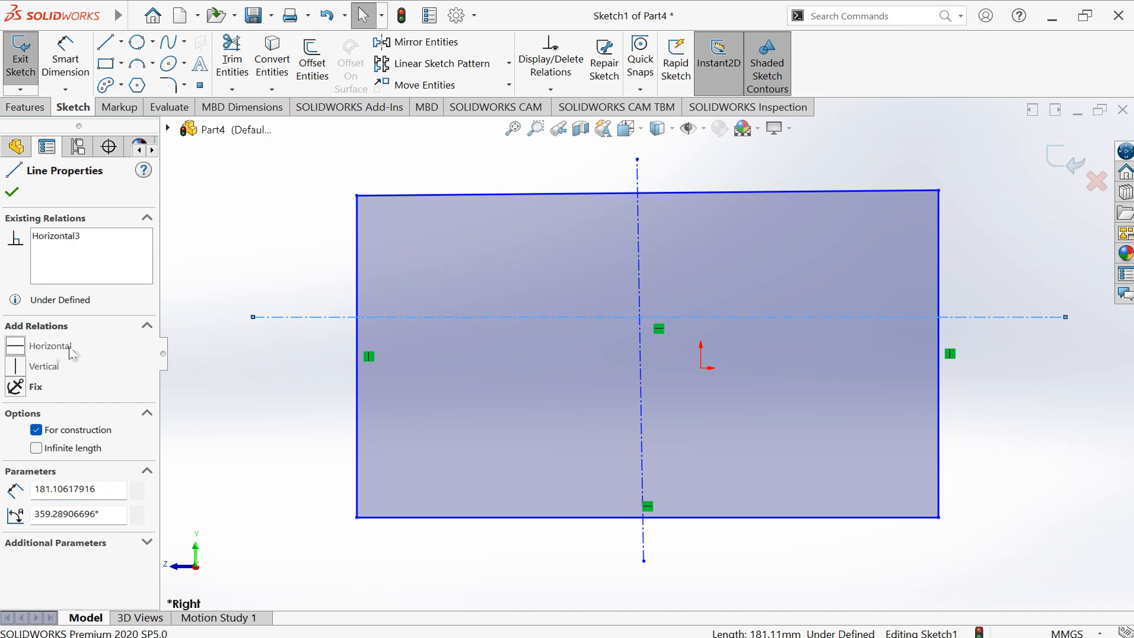
left_click(639, 177)
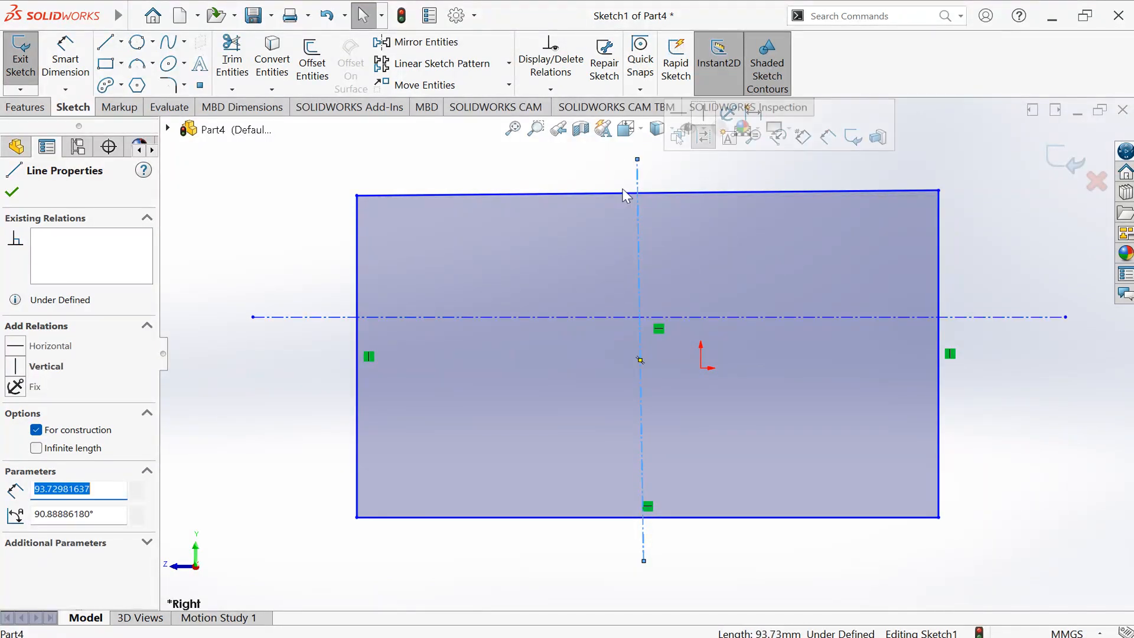
left_click(62, 369)
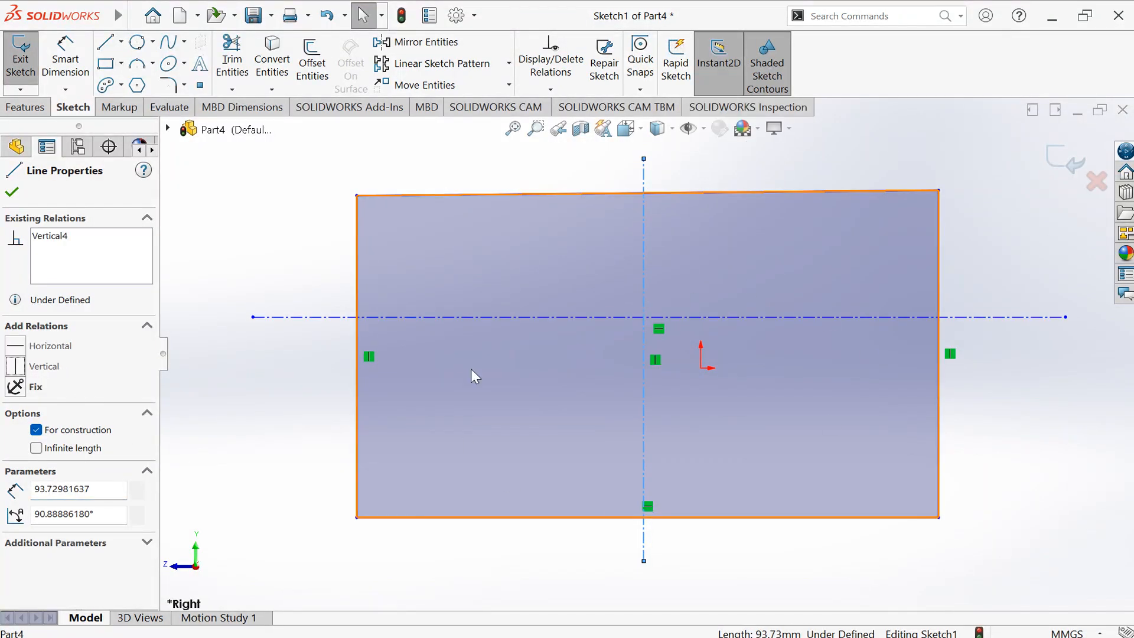
left_click(979, 350)
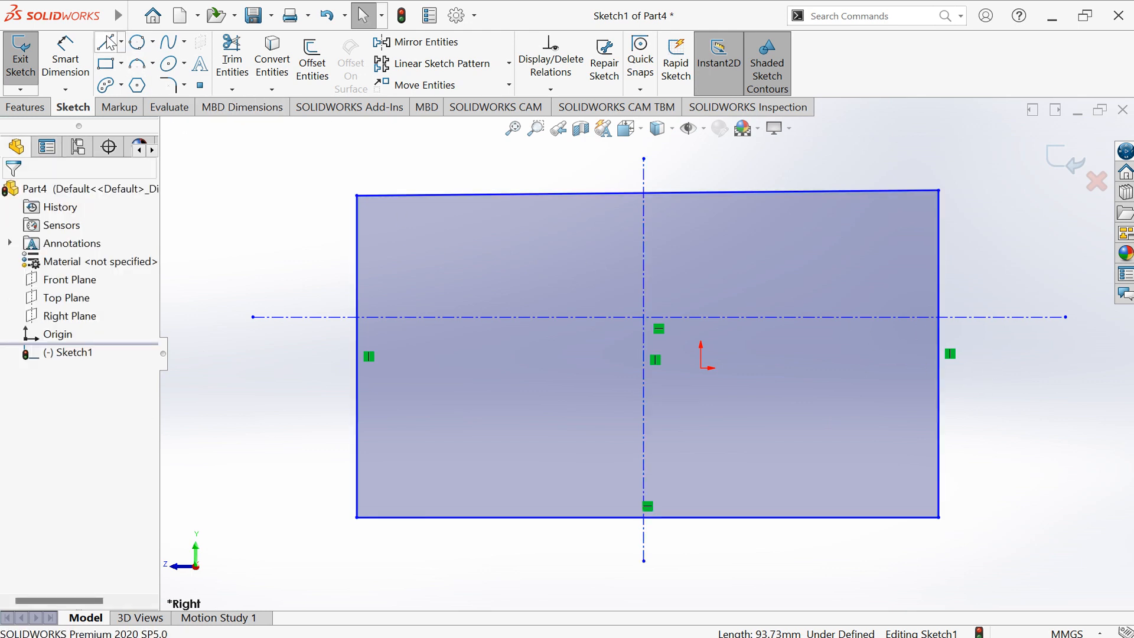
Sketch a slightly slanted midpoint line in the empty area above the outline's upper-left corner
left_click(122, 42)
left_click(157, 105)
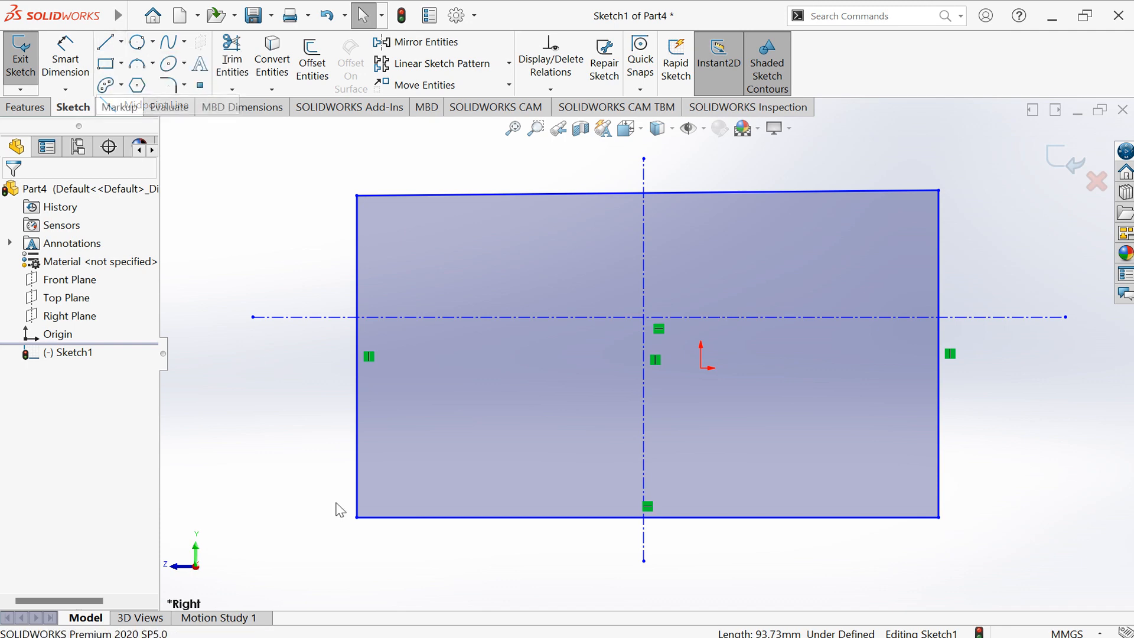
scroll(647, 351, "up", 5)
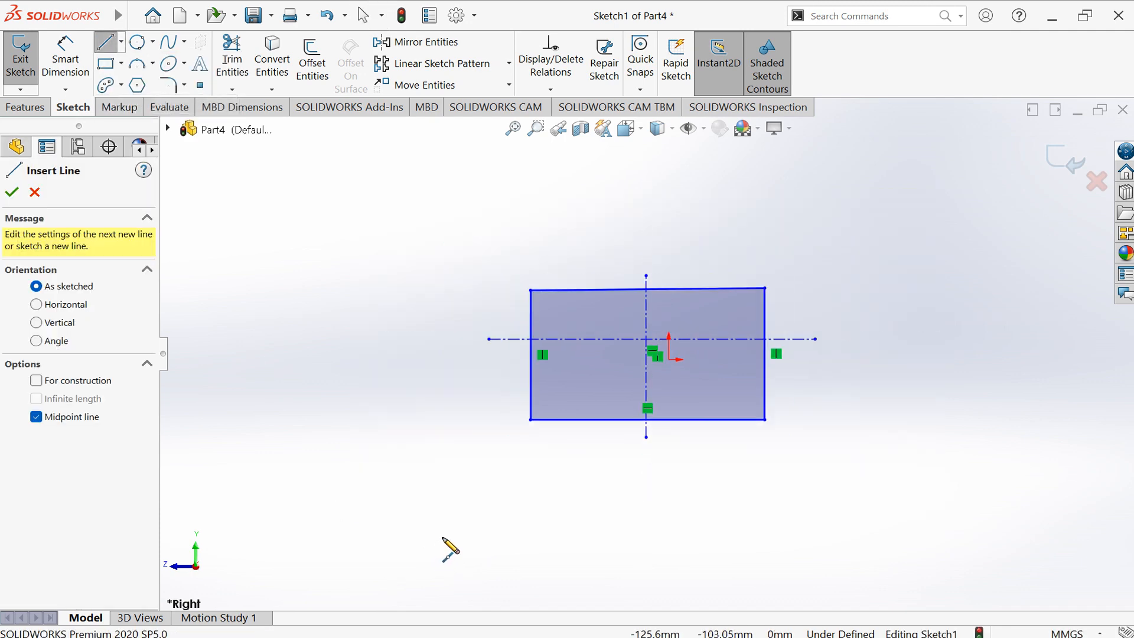
left_click(496, 220)
right_click(680, 218)
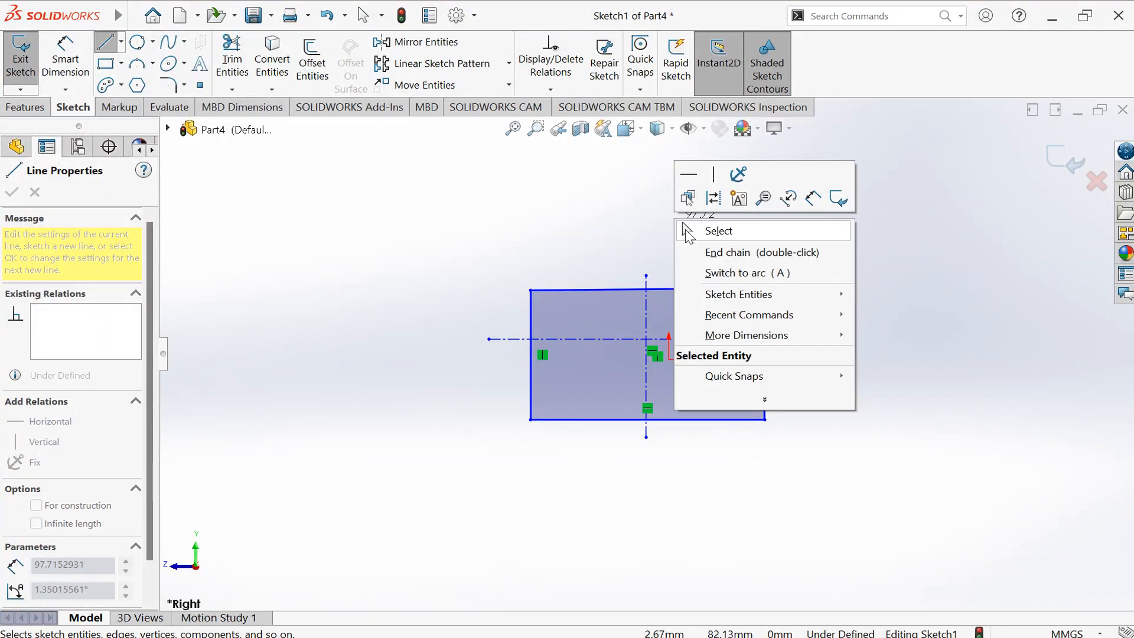
left_click(431, 227)
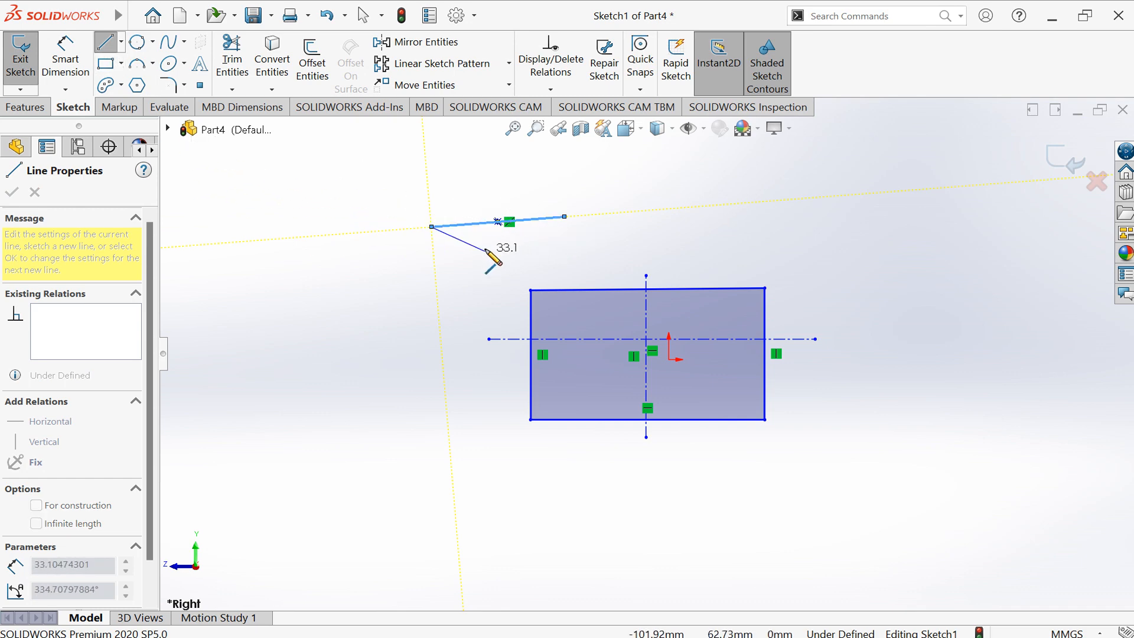
key("Escape")
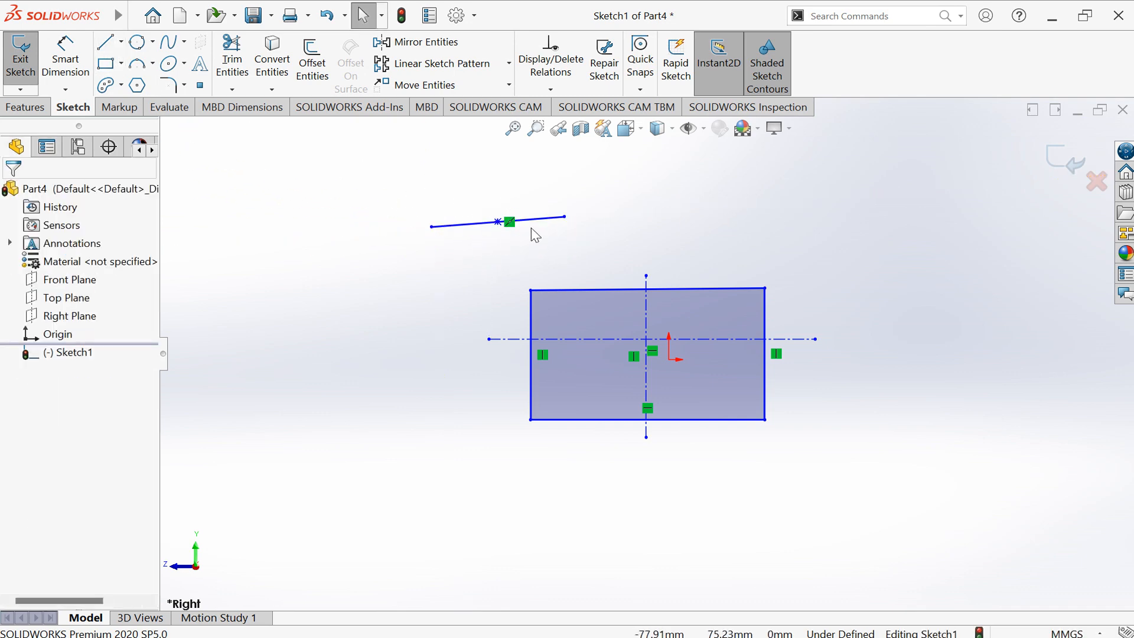
Apply a Horizontal relation to the slanted midpoint line above the outline and select its midpoint
left_click_drag(537, 229, 614, 256)
left_click(53, 346)
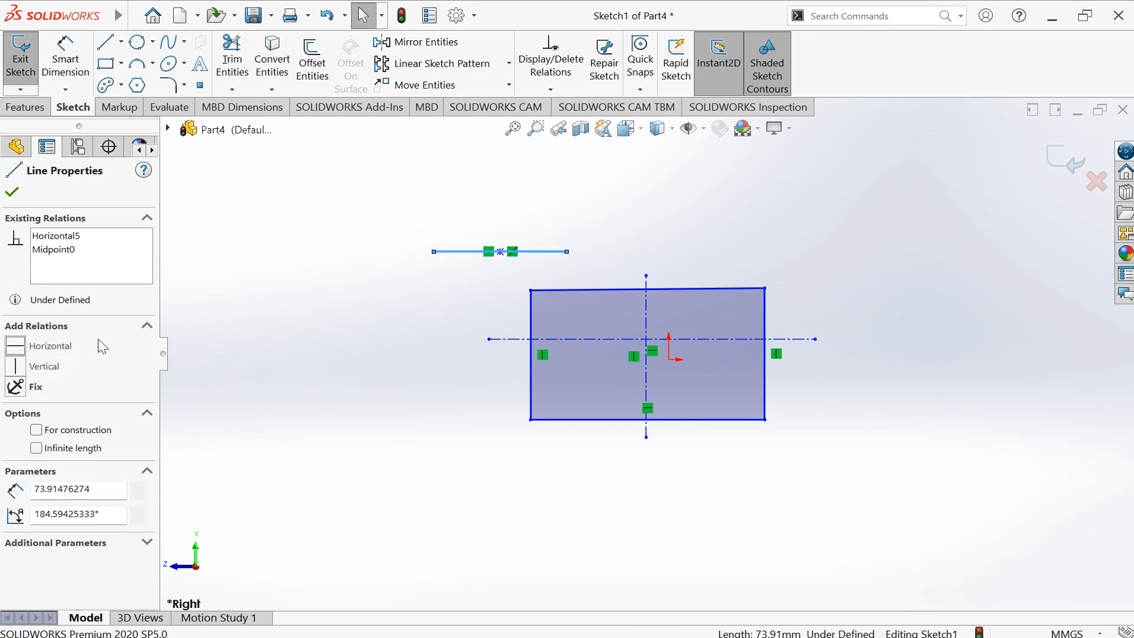
scroll(498, 236, "down", 6)
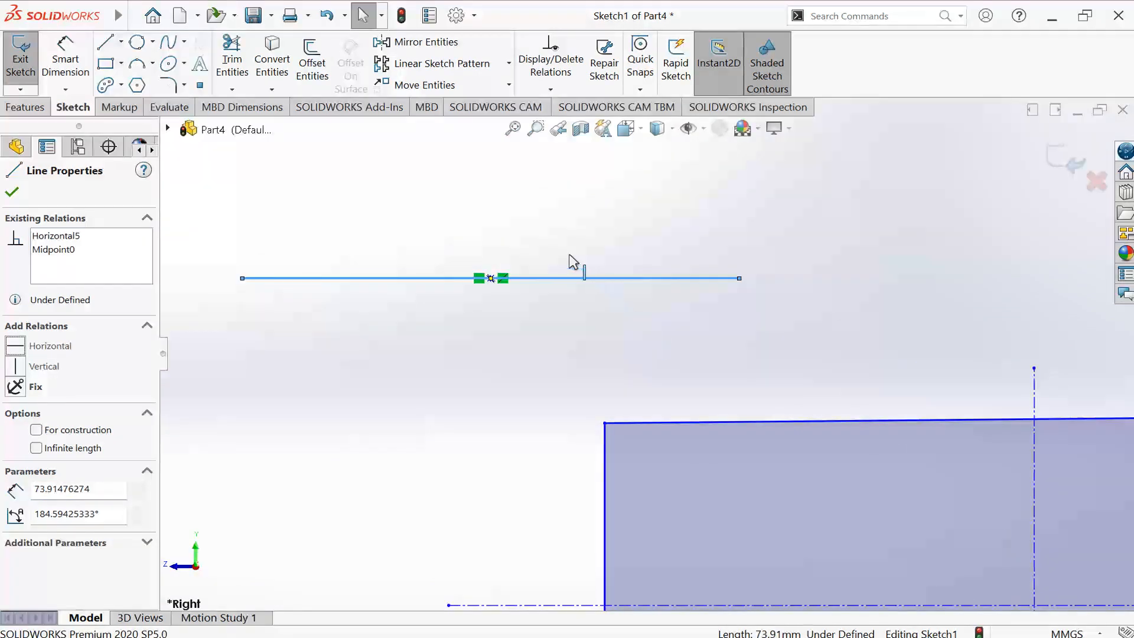
left_click(491, 278)
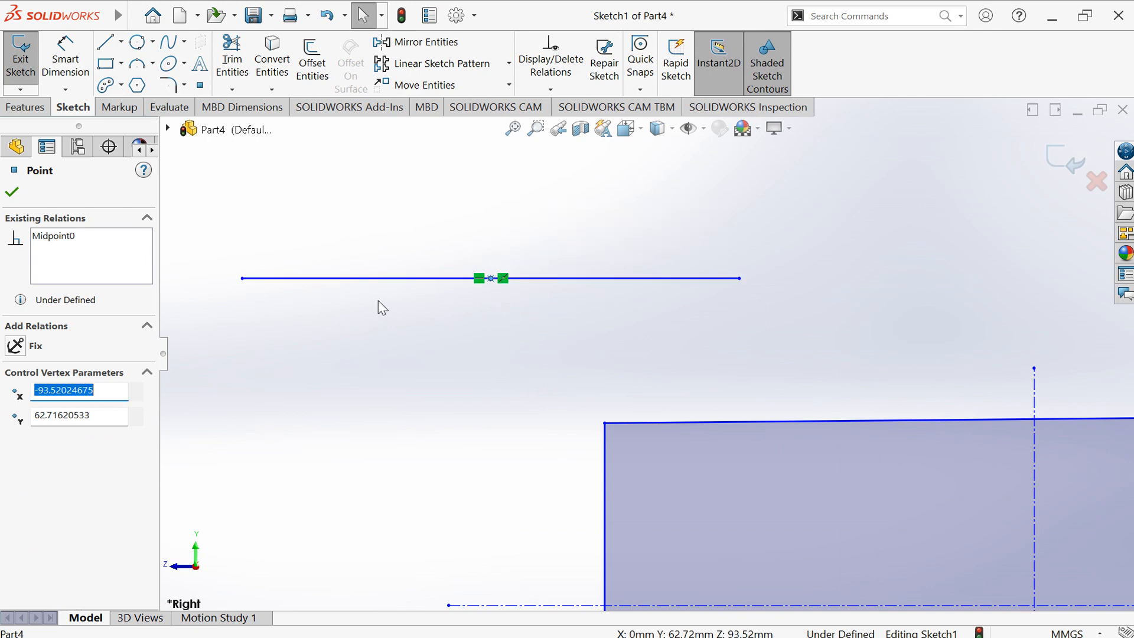
scroll(394, 299, "down", 4)
scroll(410, 299, "up", 9)
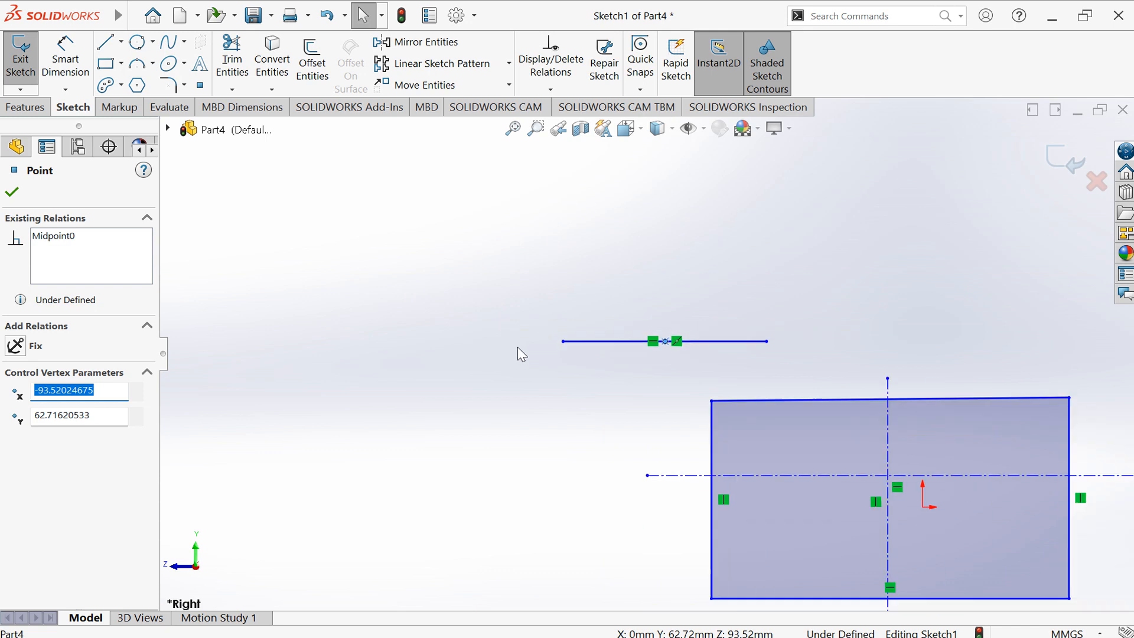
Sketch a corner rectangle about 201 by 52 mm in the empty area above the midpoint line
left_click(120, 63)
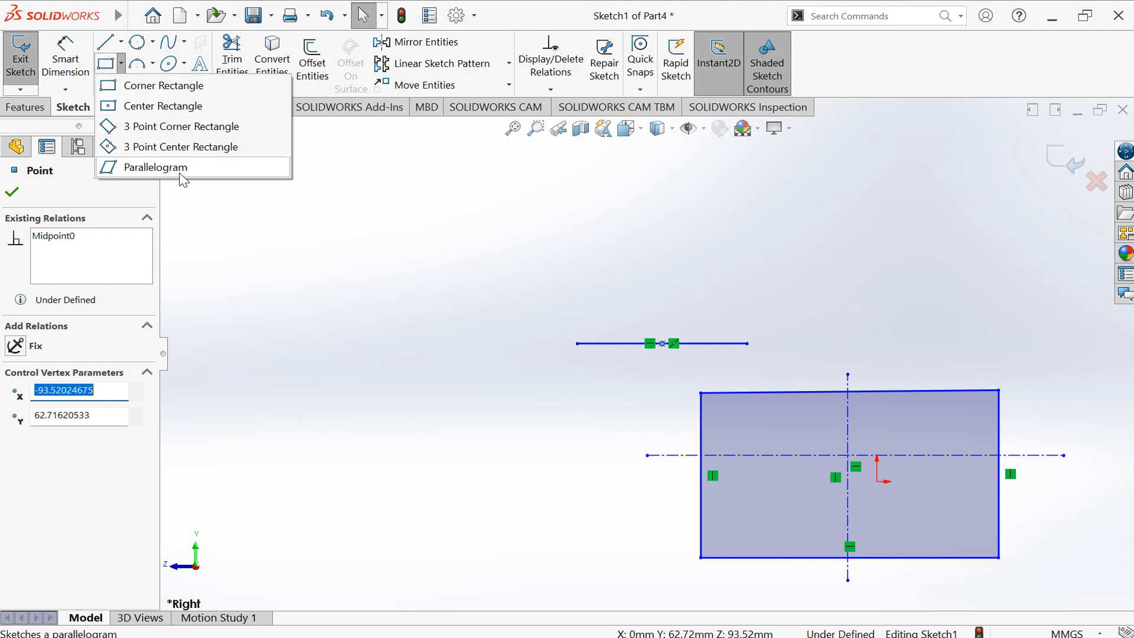
left_click(163, 94)
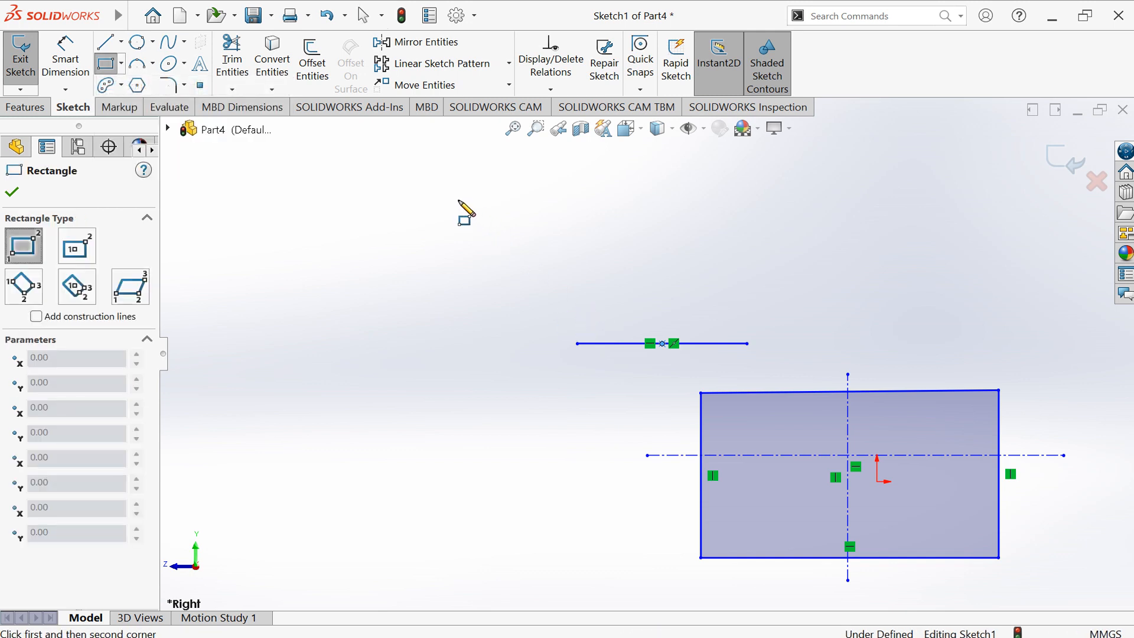
left_click(921, 313)
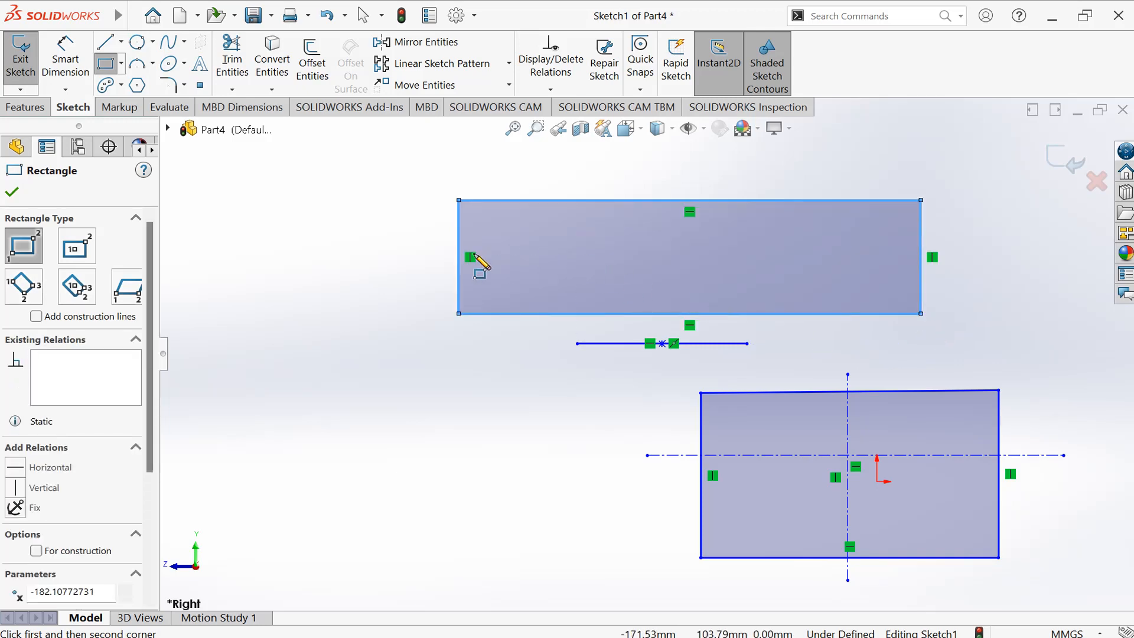
Sketch a center rectangle from corners, about 128 by 54 mm, below and to the left of the long corner rectangle
left_click(121, 64)
left_click(154, 105)
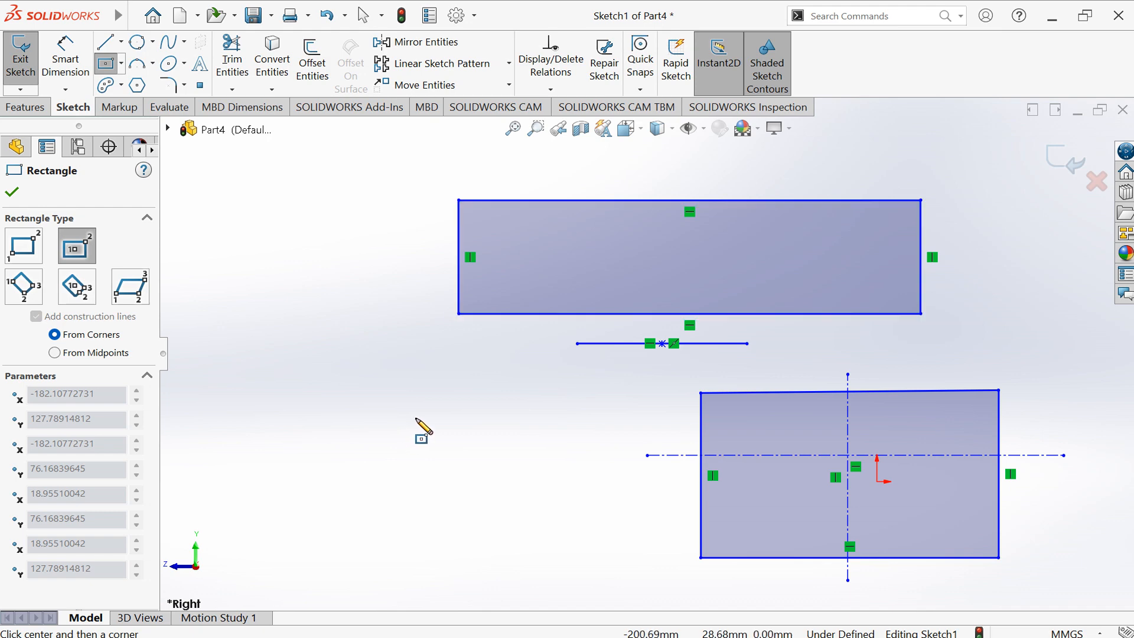
left_click(416, 419)
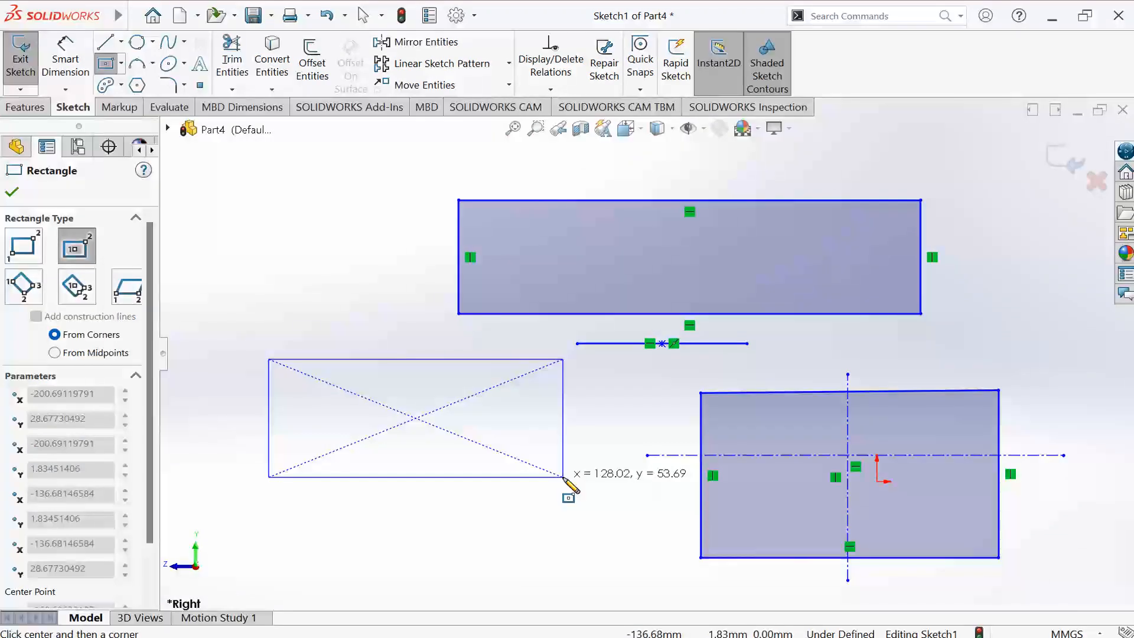
left_click(563, 476)
Sketch a tilted 3 point corner rectangle with a first side about 58 mm long, above the center rectangle
left_click(122, 64)
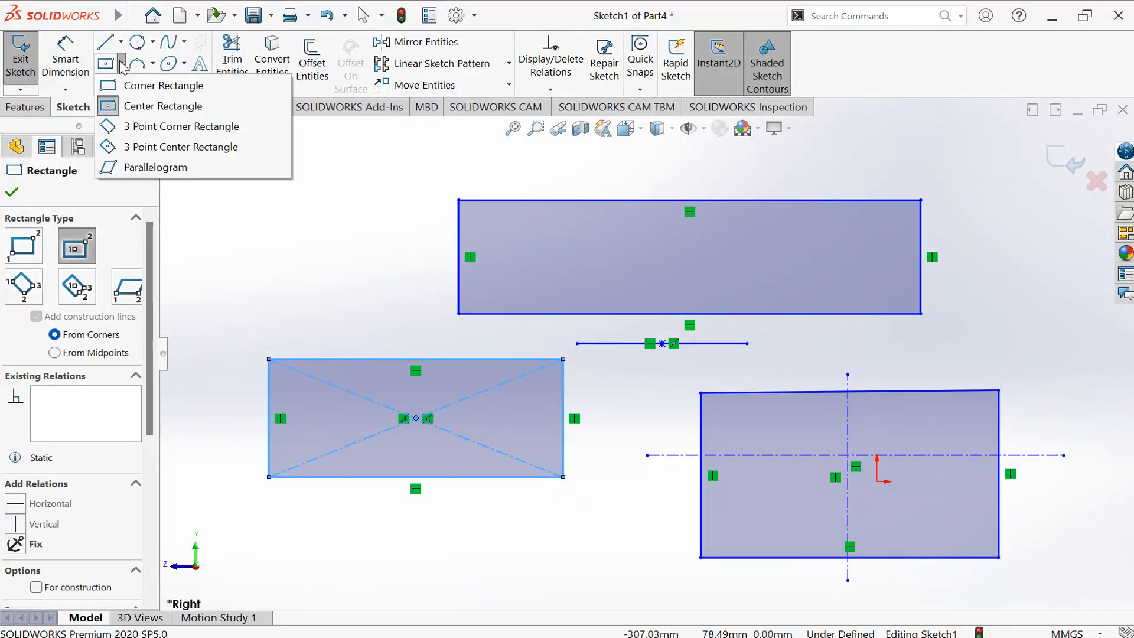
left_click(164, 134)
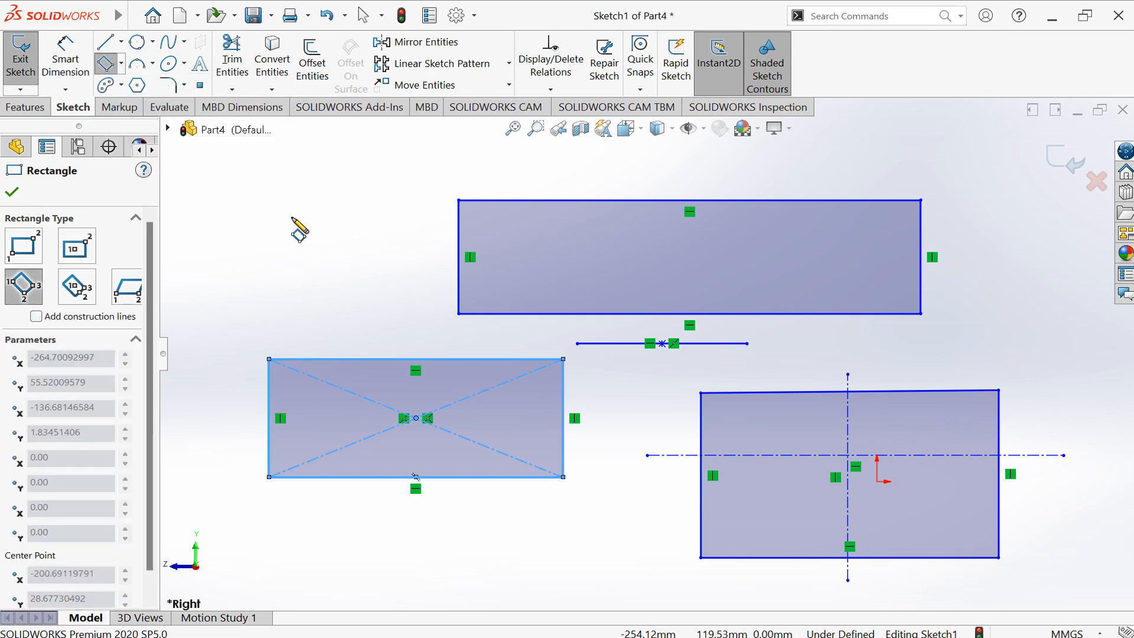
left_click(269, 200)
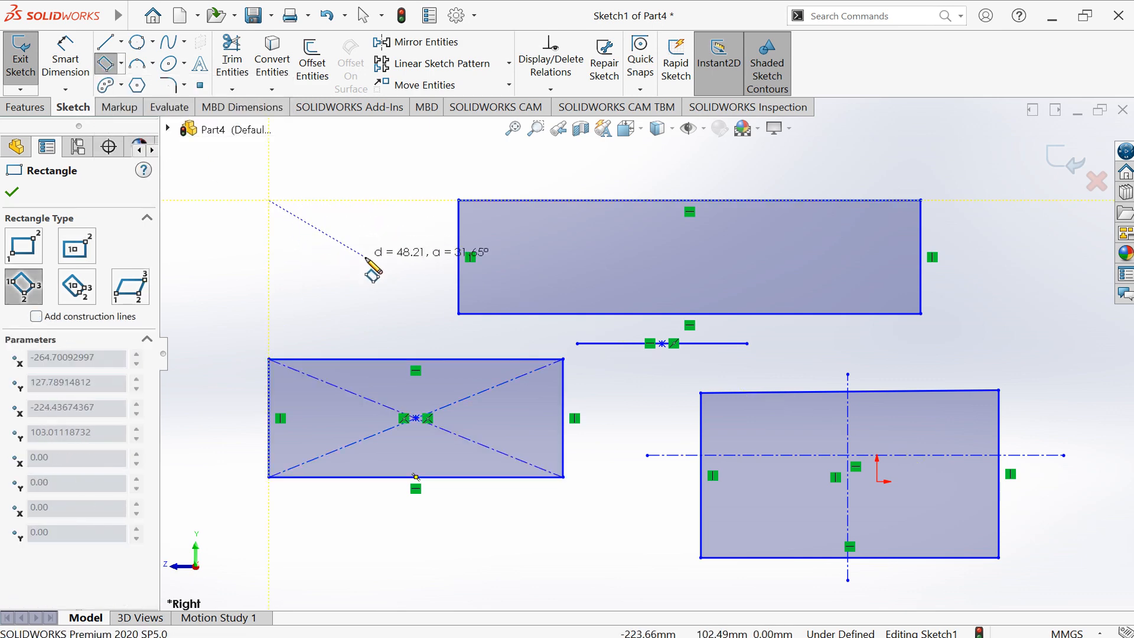
left_click(381, 268)
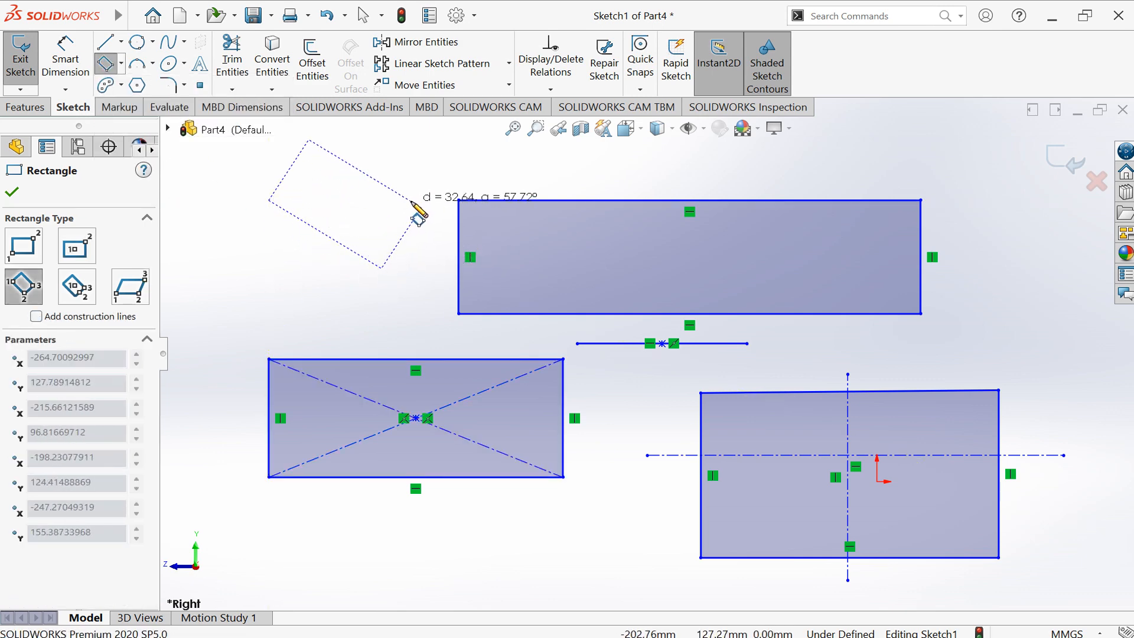
left_click(423, 204)
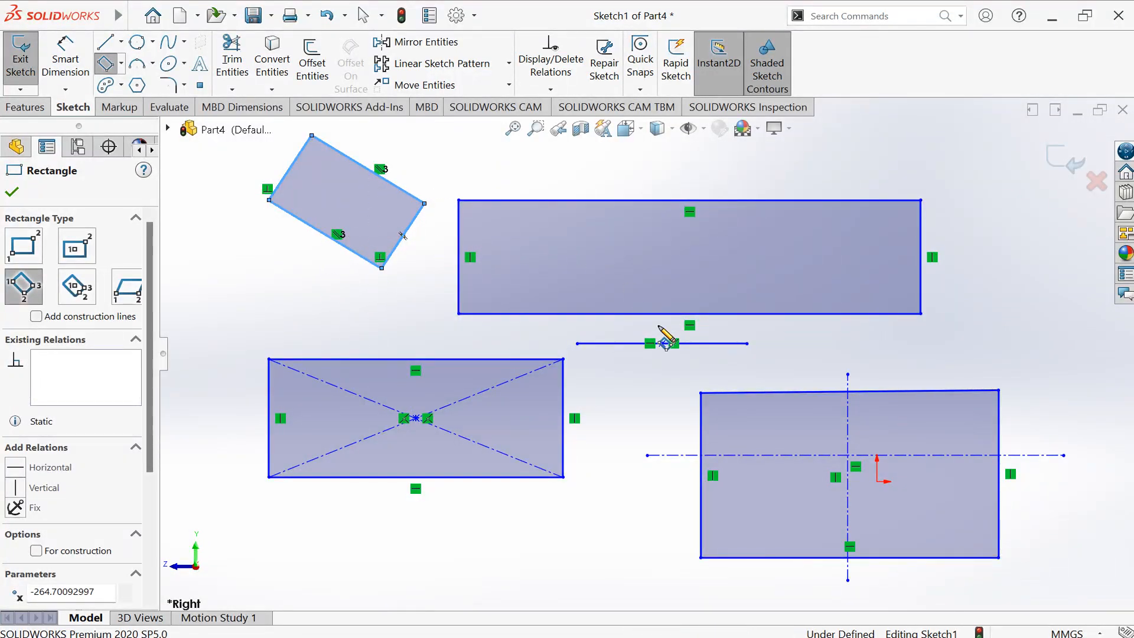
Sketch a level 3 point corner rectangle about 70 mm wide to the left of the tilted rectangle
scroll(666, 344, "up", 2)
left_click(260, 316)
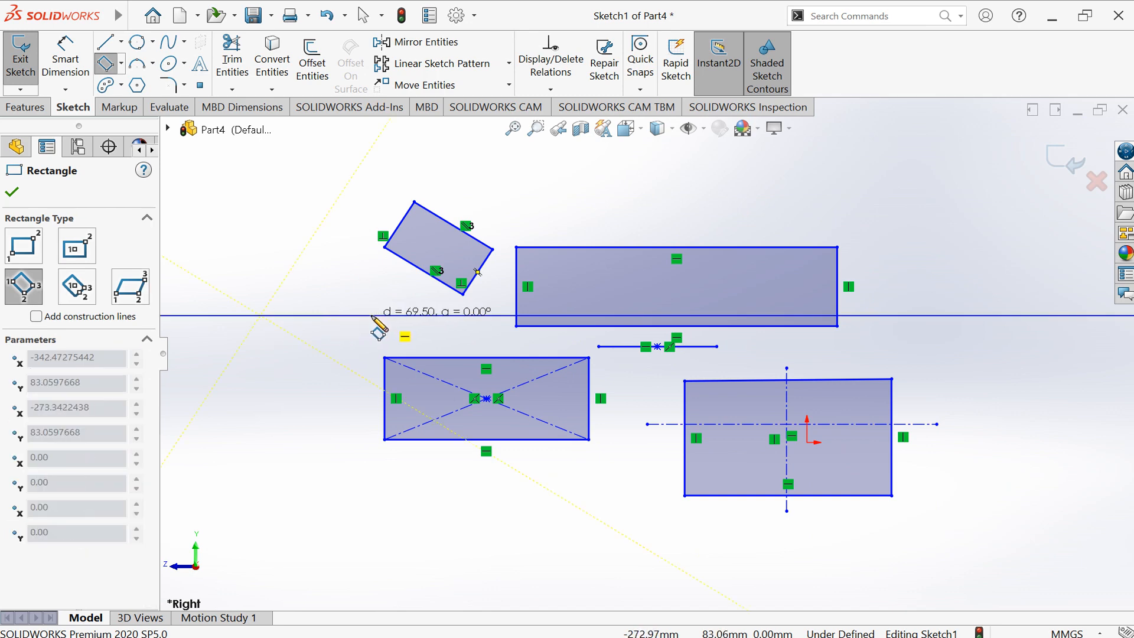
left_click(372, 315)
left_click(371, 261)
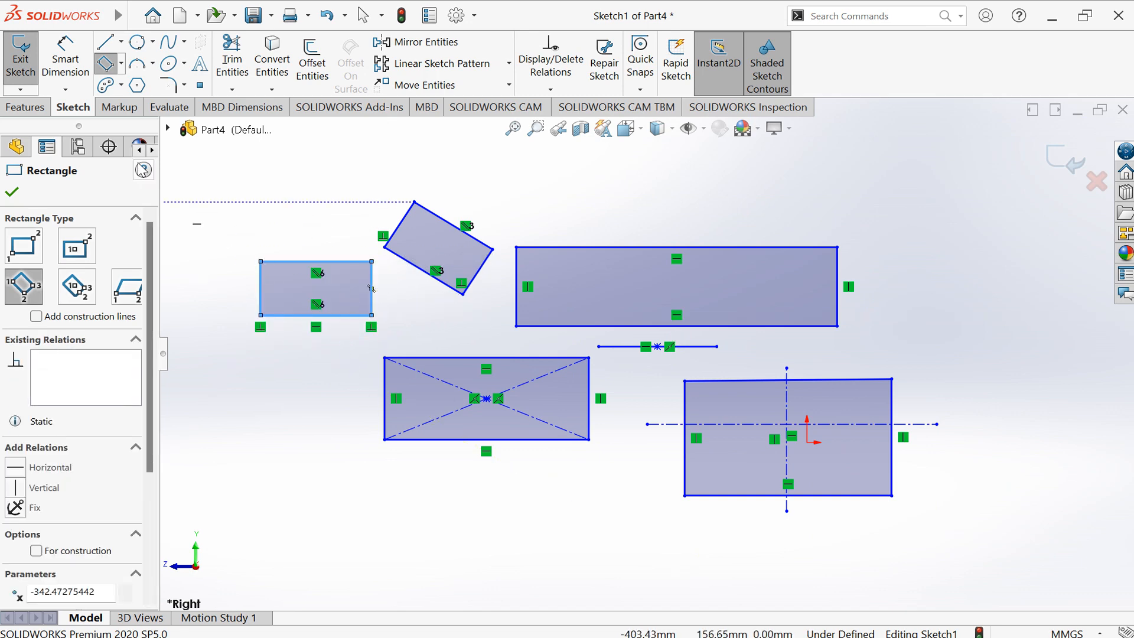
Sketch a level 3 point center rectangle about 213 by 57 mm above the right end of the long corner rectangle
left_click(121, 63)
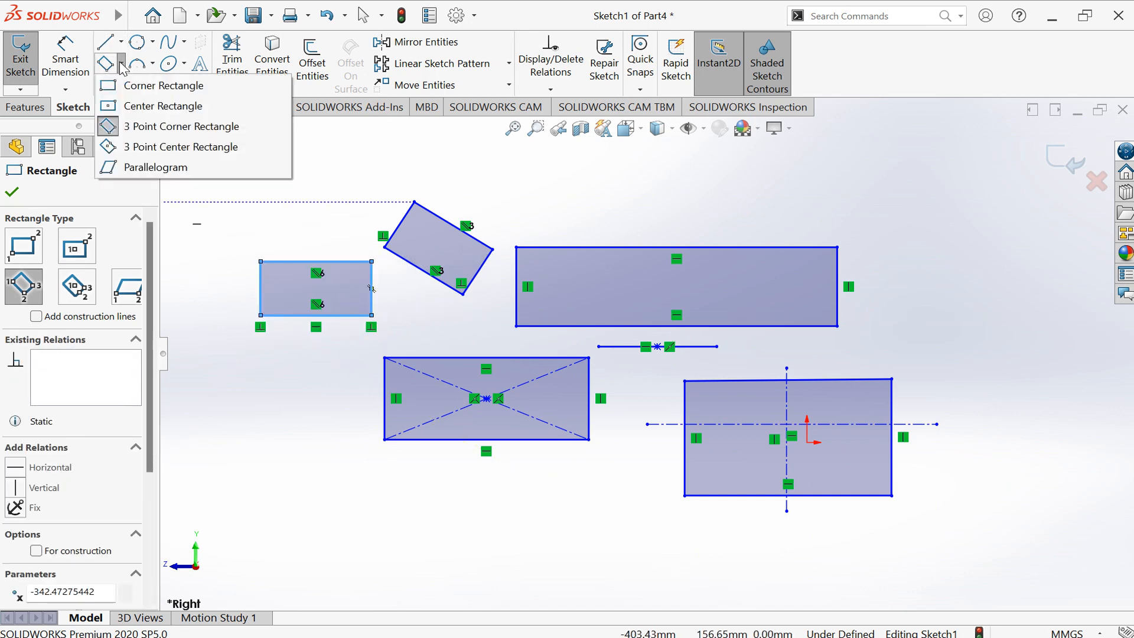
left_click(188, 147)
left_click(847, 185)
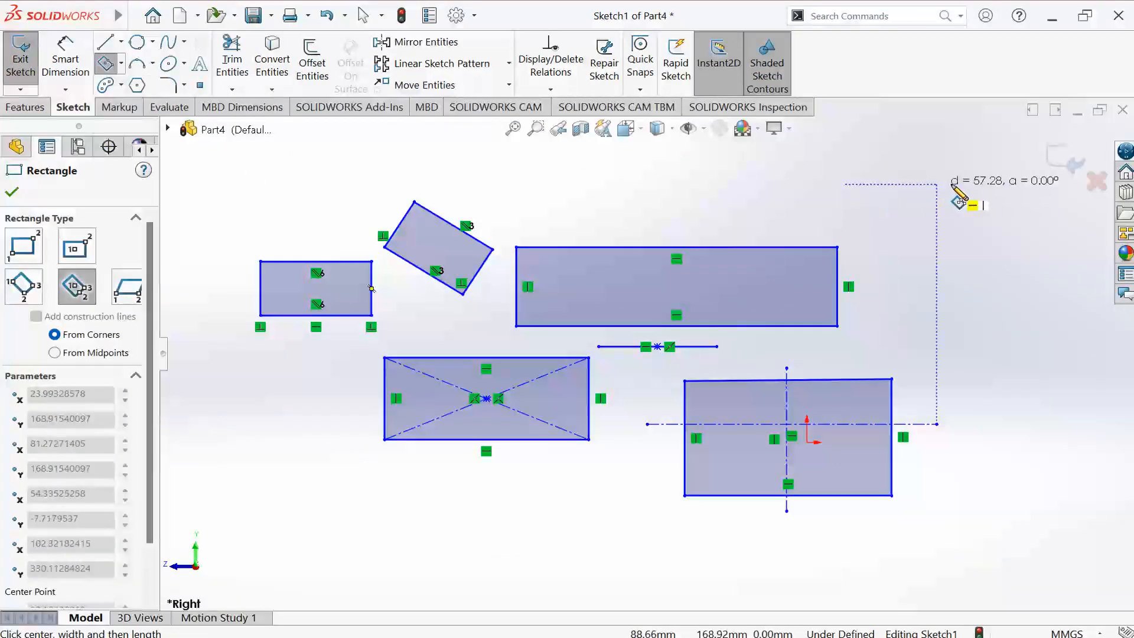
left_click(1016, 185)
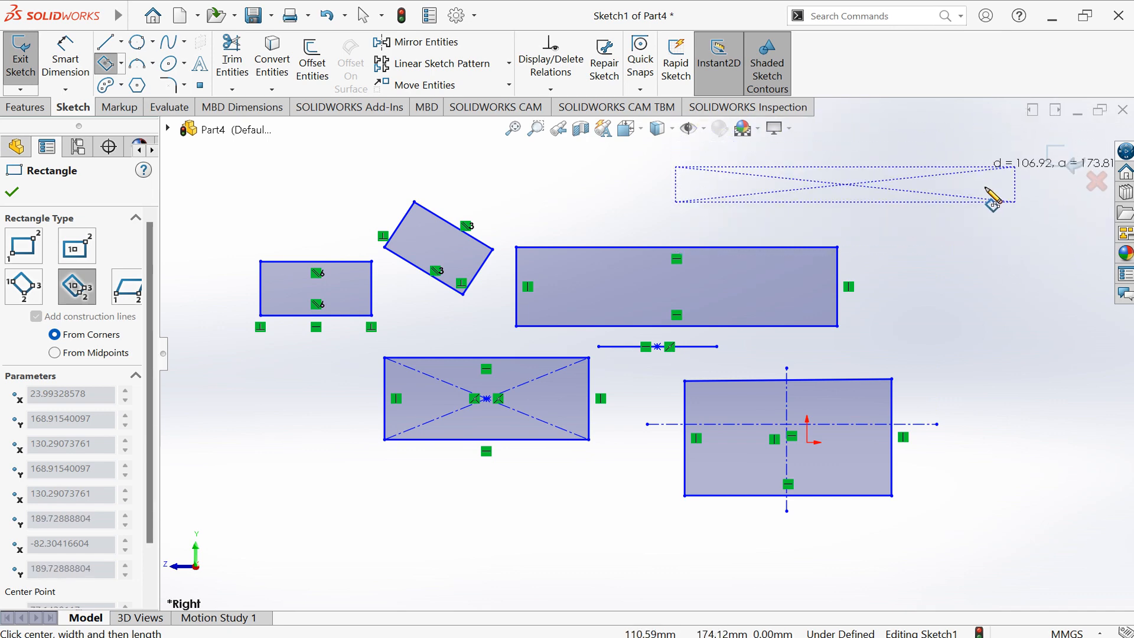
left_click(1006, 228)
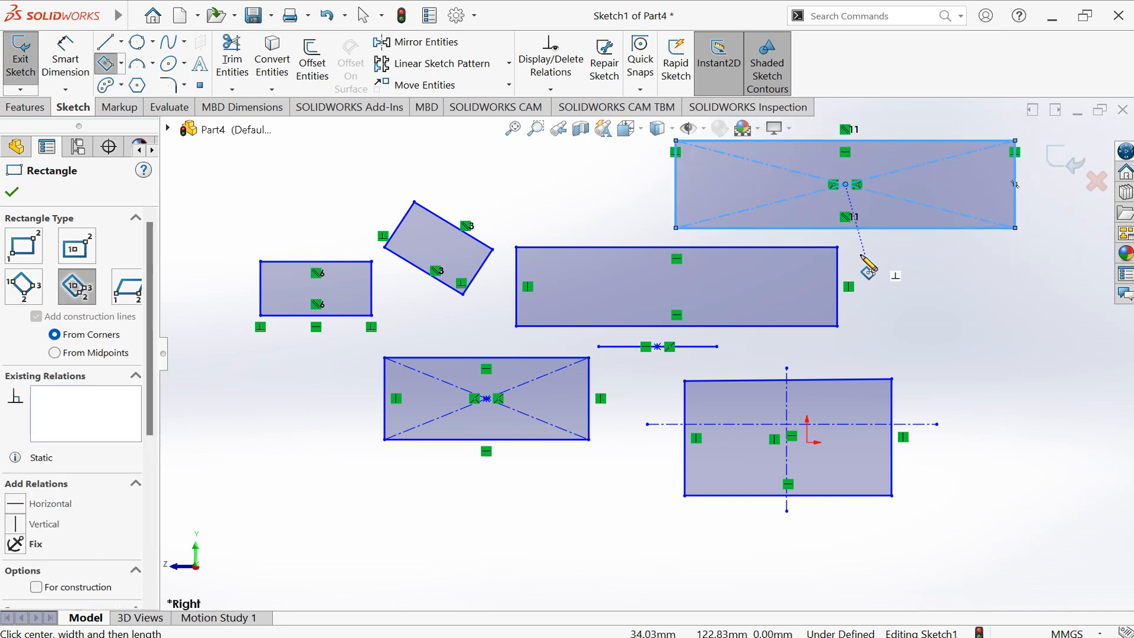
Sketch a parallelogram in the empty area right of the original outline, with a first side about 110 mm long sloping down to the right
left_click(120, 64)
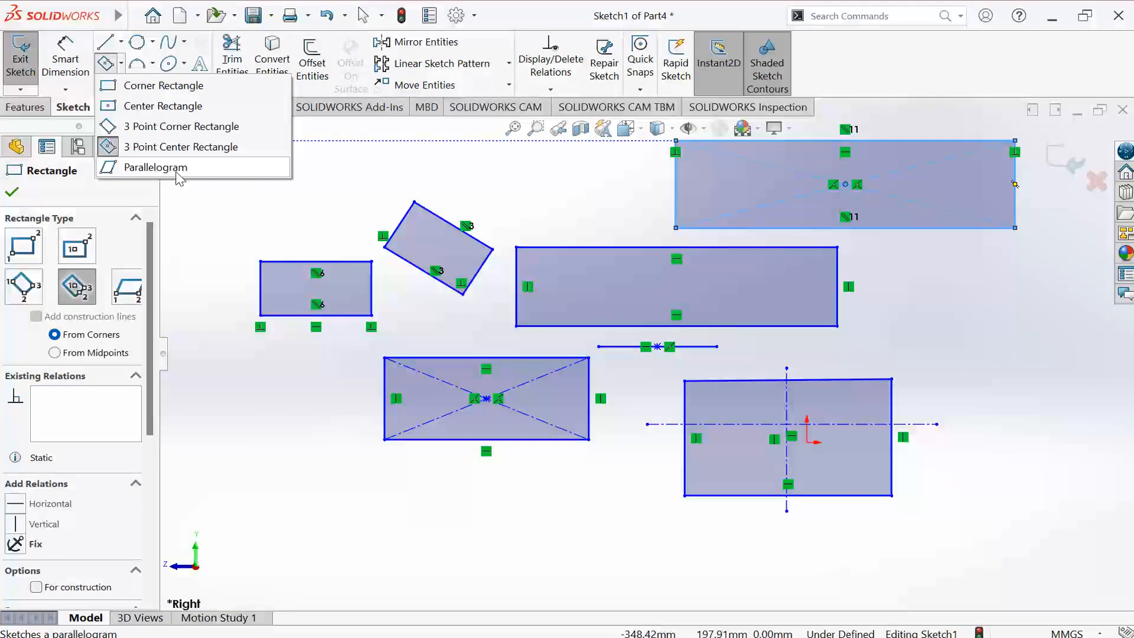
left_click(156, 167)
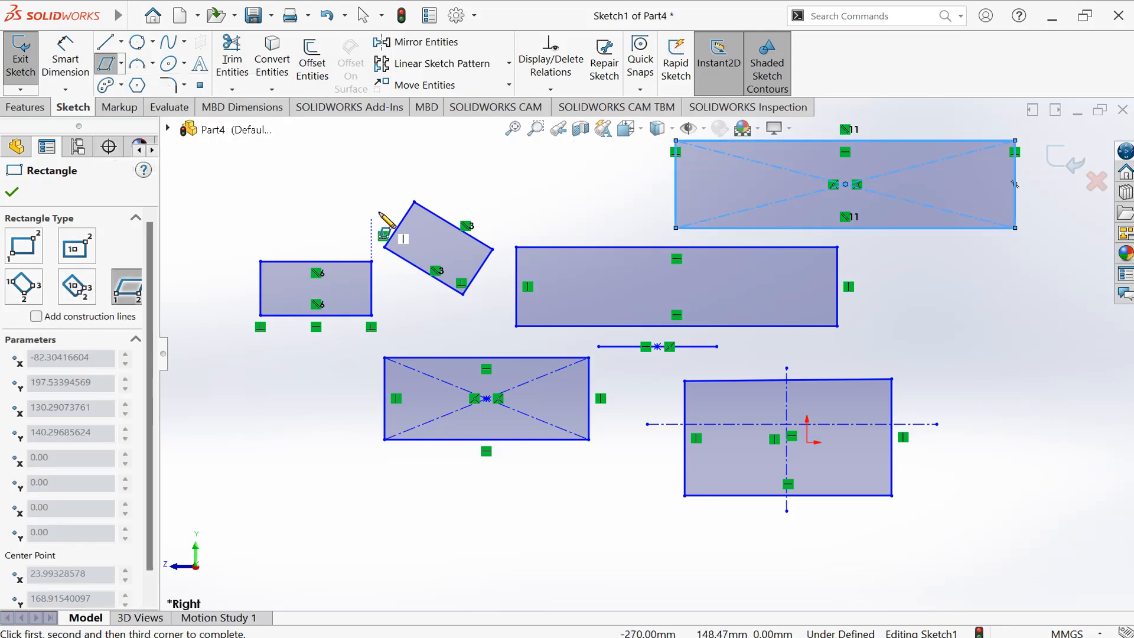
left_click(981, 326)
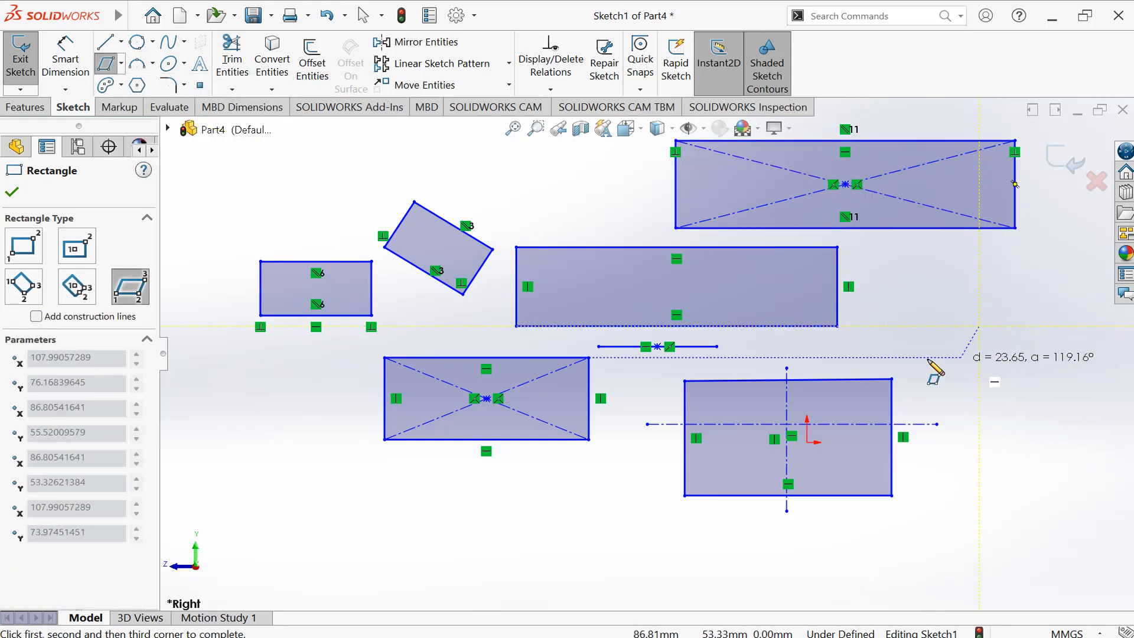
left_click(1103, 447)
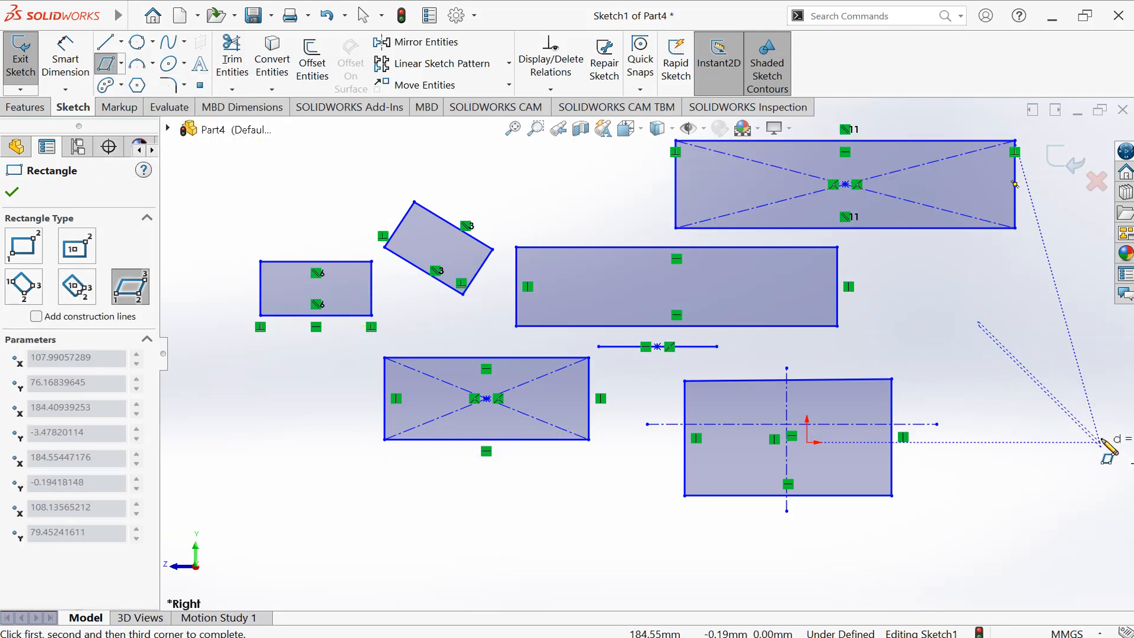
scroll(1112, 405, "up", 2)
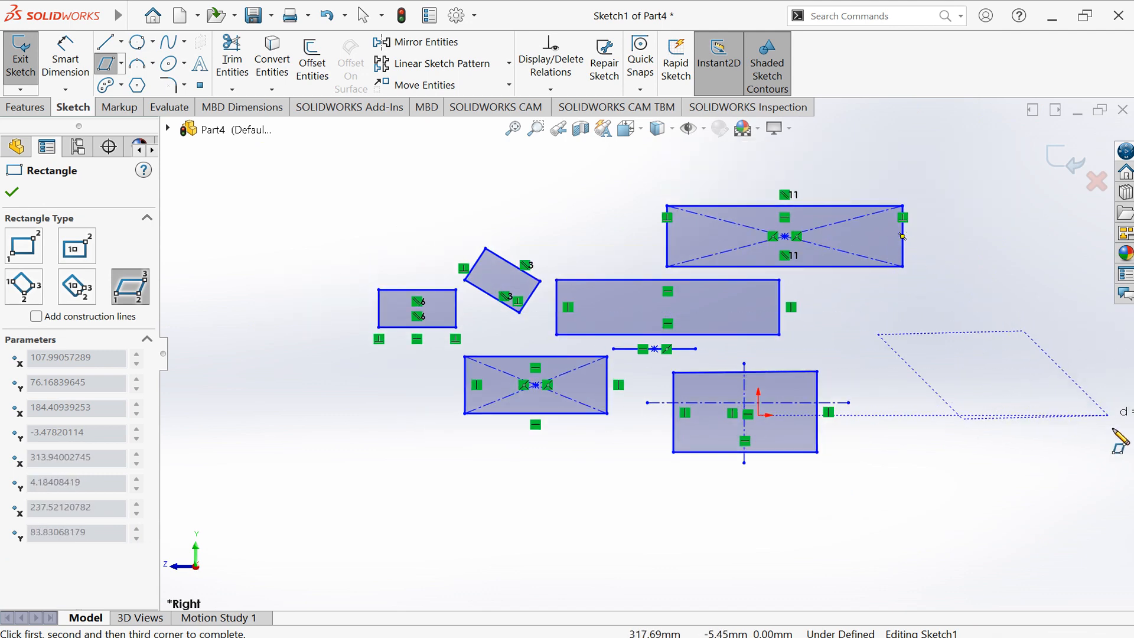
left_click(1105, 393)
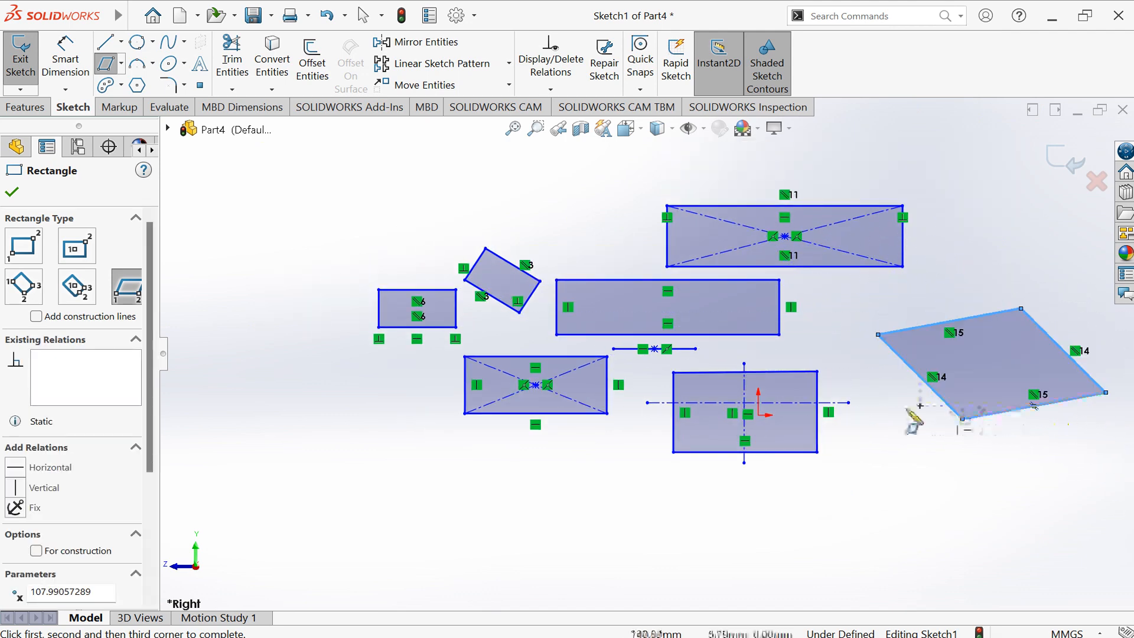
Sketch a narrow slanted parallelogram above the tilted rectangle, with a first side about 113 mm long
left_click(418, 178)
left_click(539, 193)
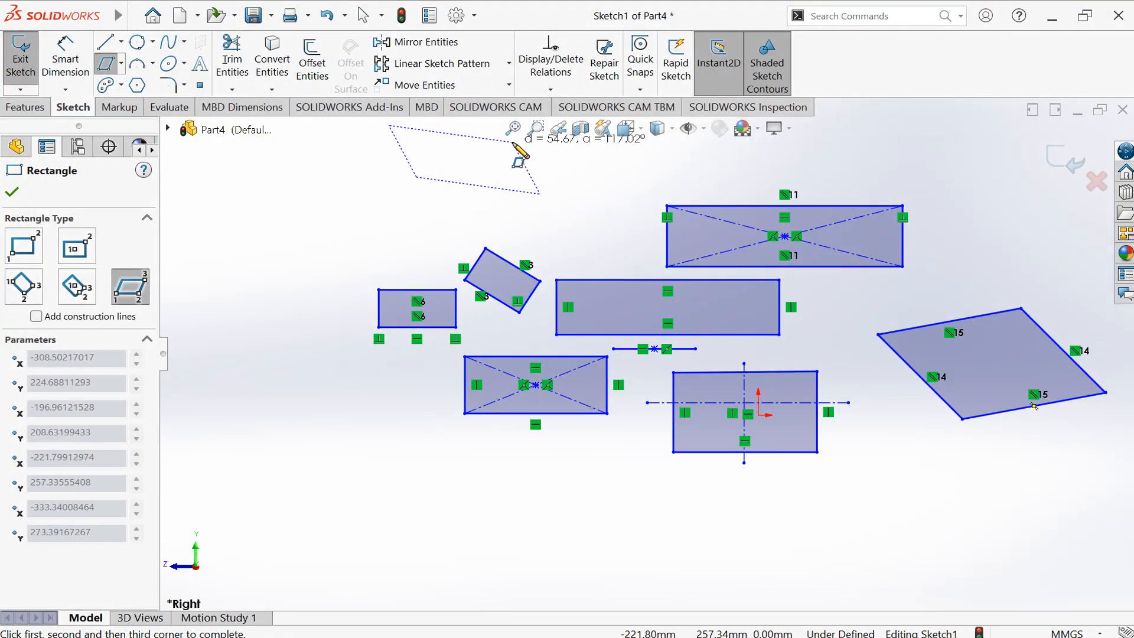
left_click(444, 140)
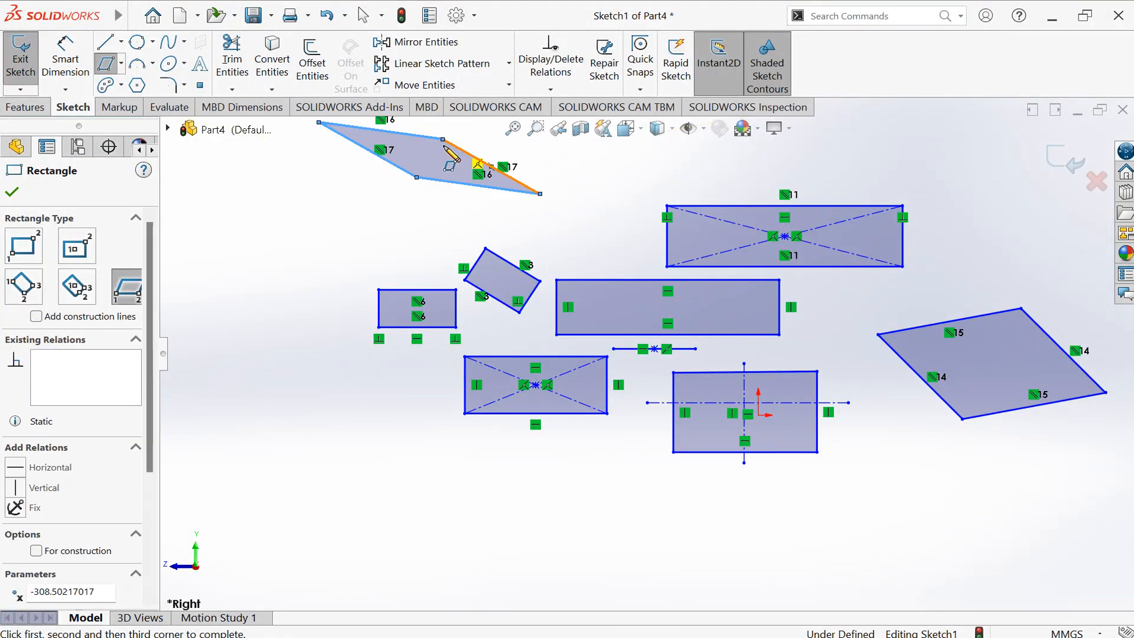
Sketch a center-based circle a little over 100 mm in radius in the empty area left of the other shapes
left_click(137, 43)
key("f")
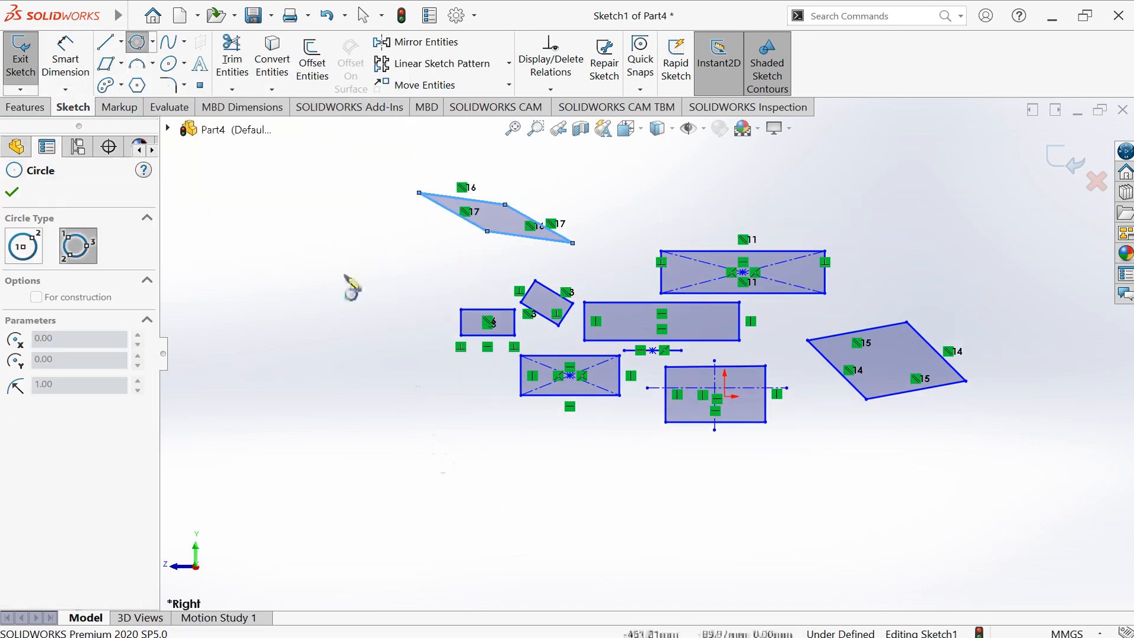
left_click(152, 41)
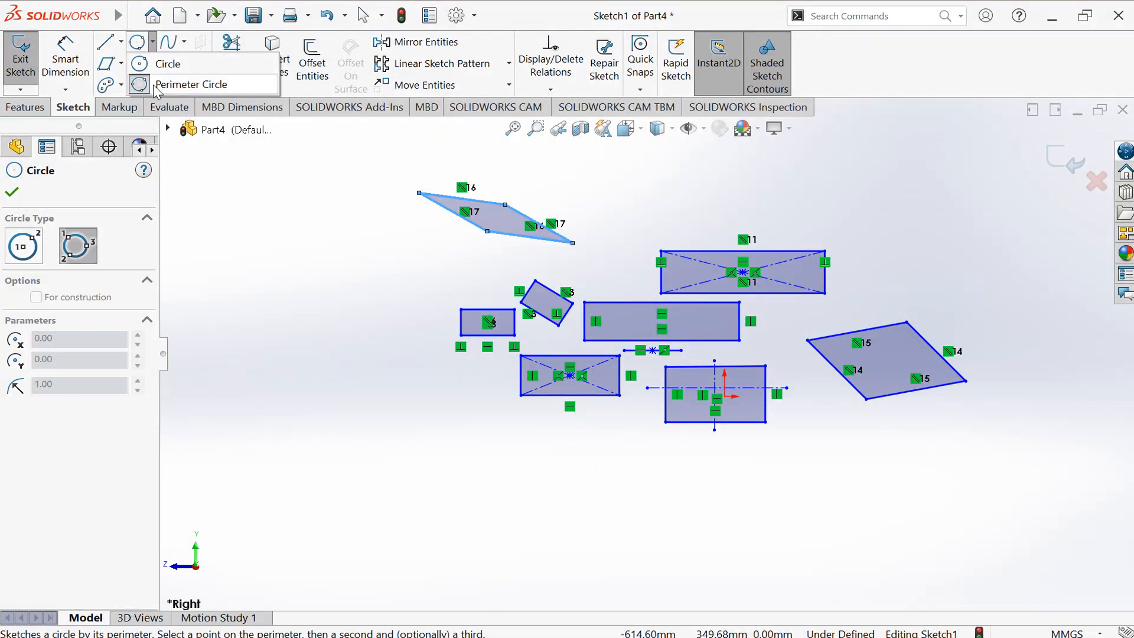
left_click(168, 69)
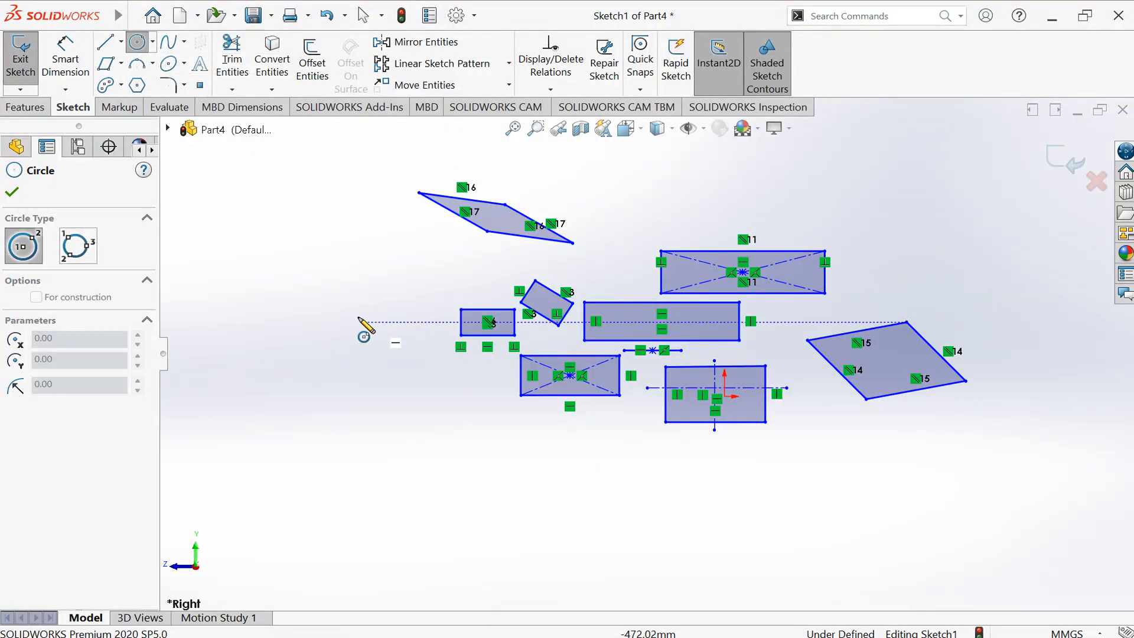
left_click(316, 272)
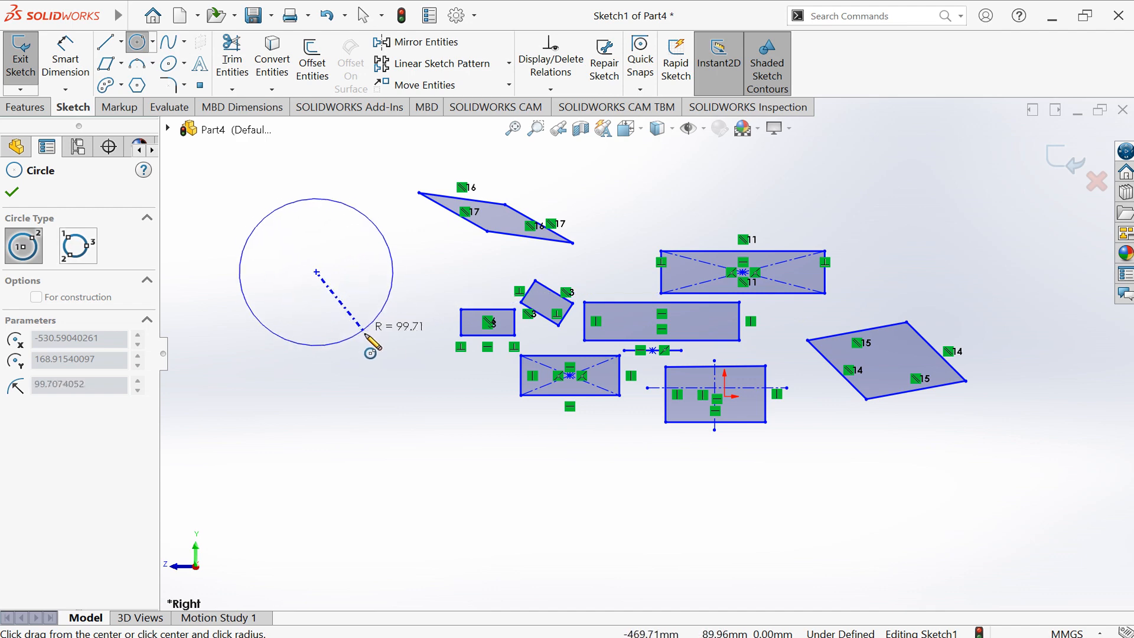
left_click(363, 340)
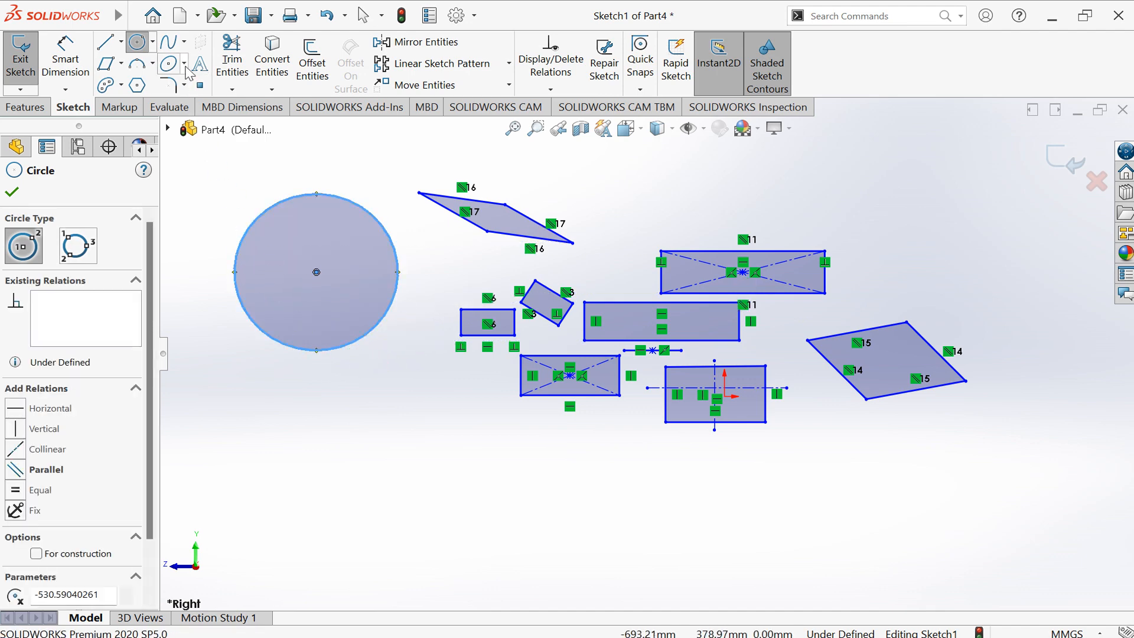
Sketch a three-point perimeter circle about 88 mm in radius in the empty area below the center-based circle
left_click(153, 41)
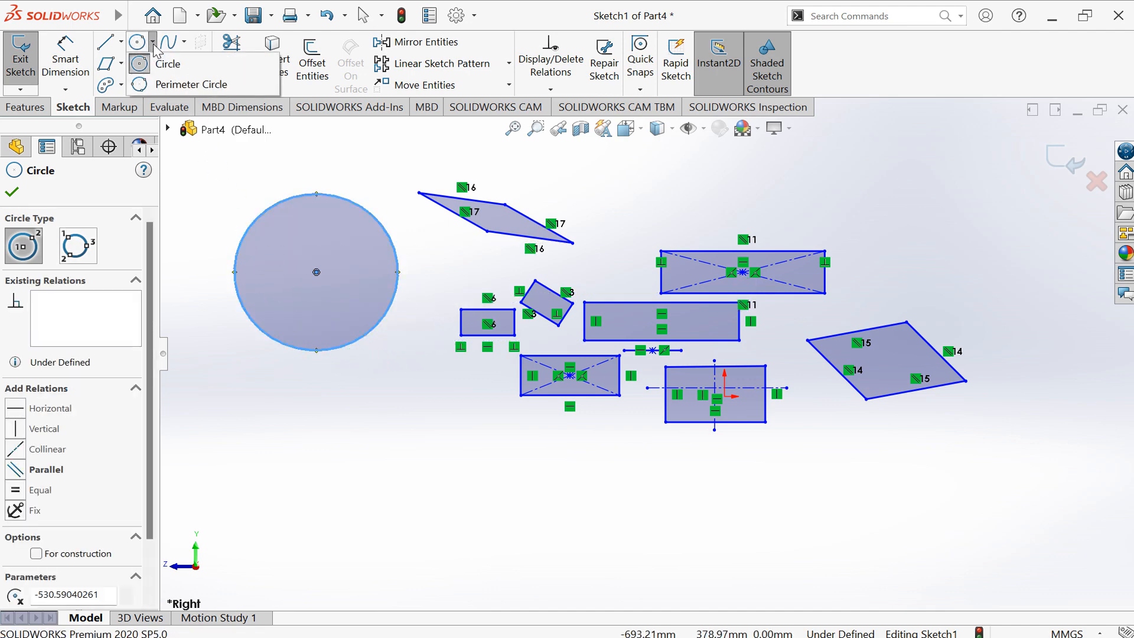
left_click(187, 84)
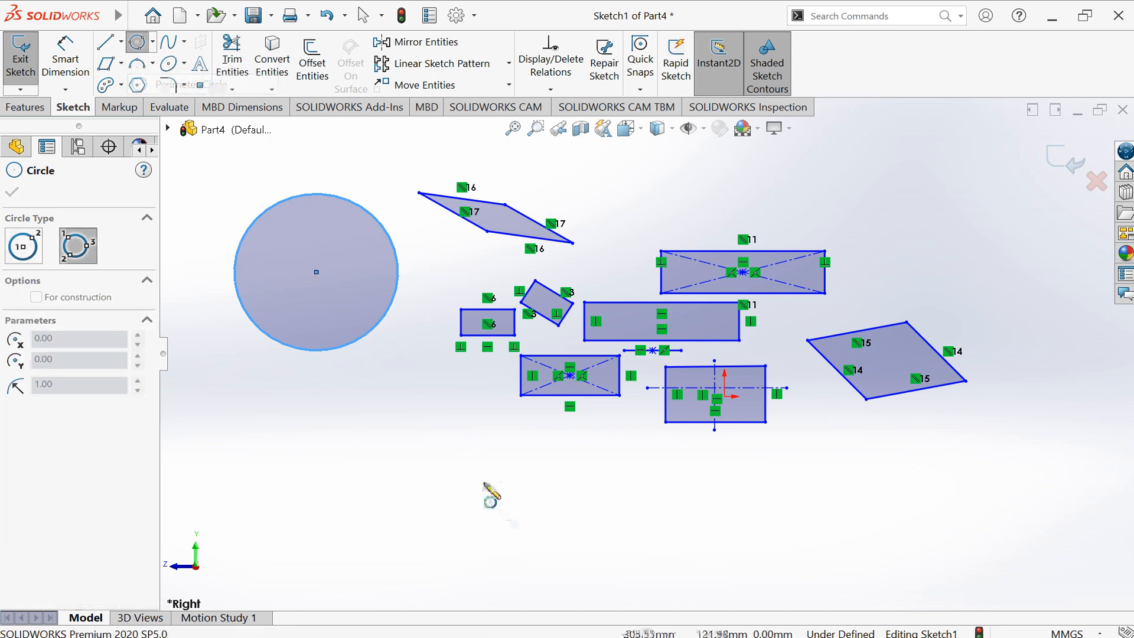
left_click(339, 436)
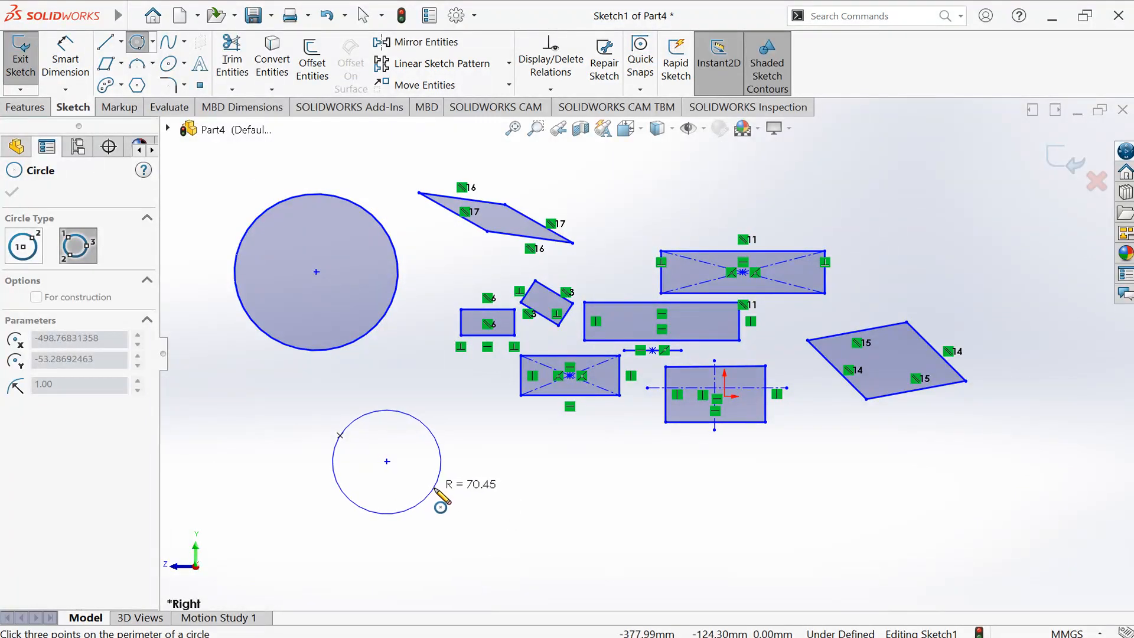
left_click(469, 440)
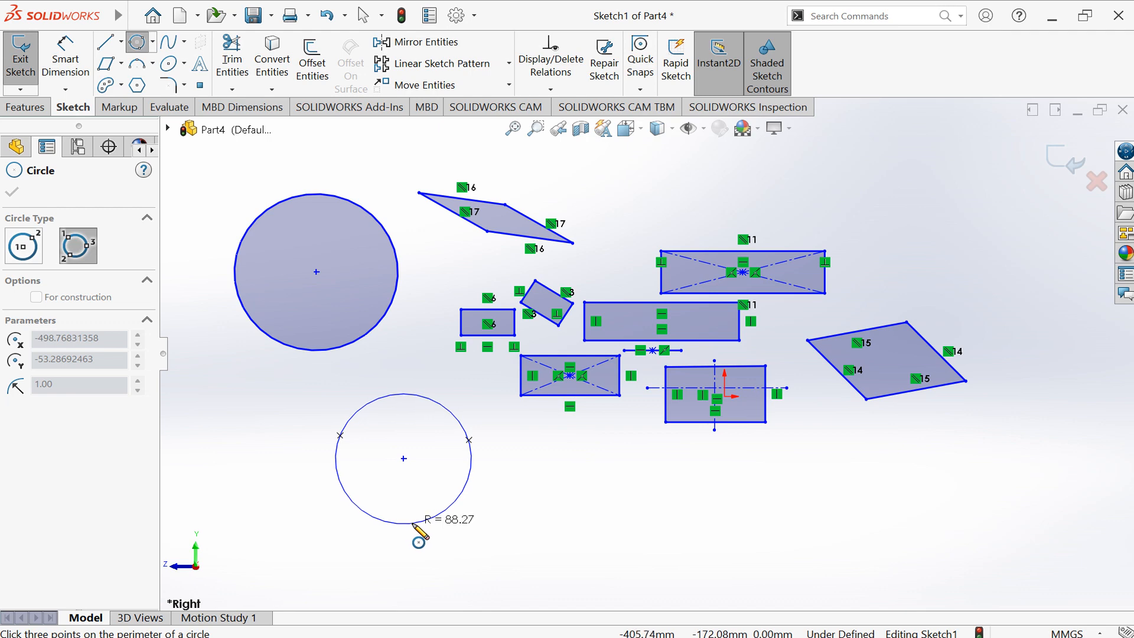
left_click(407, 525)
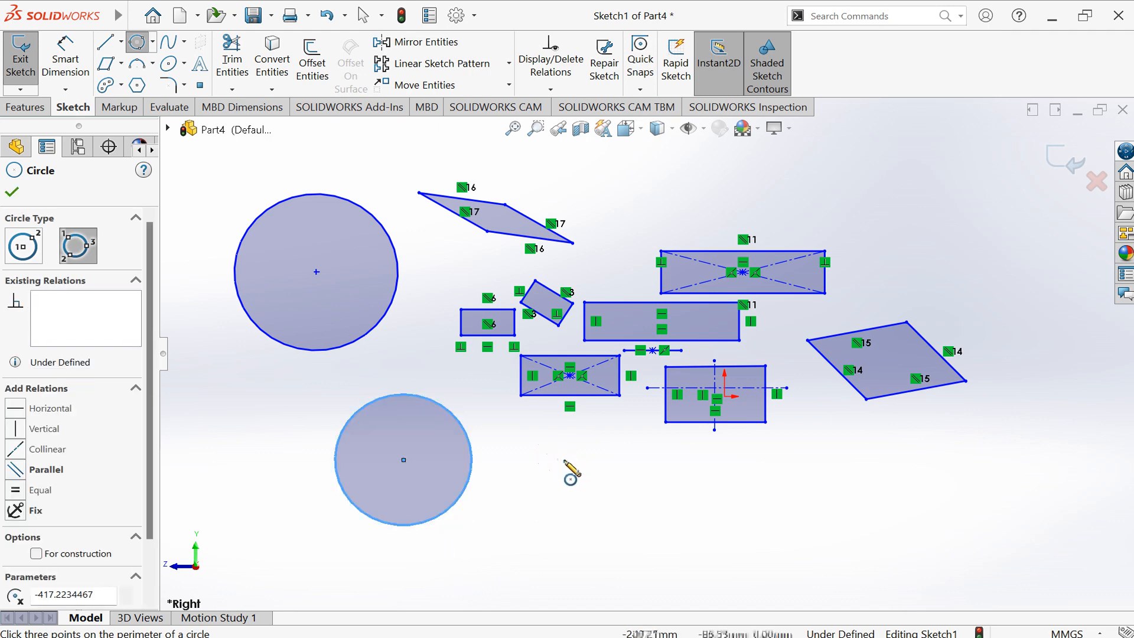
Sketch a second, larger perimeter circle through three points, slightly overlapping the lower edge of the original outline
left_click(572, 447)
left_click(732, 472)
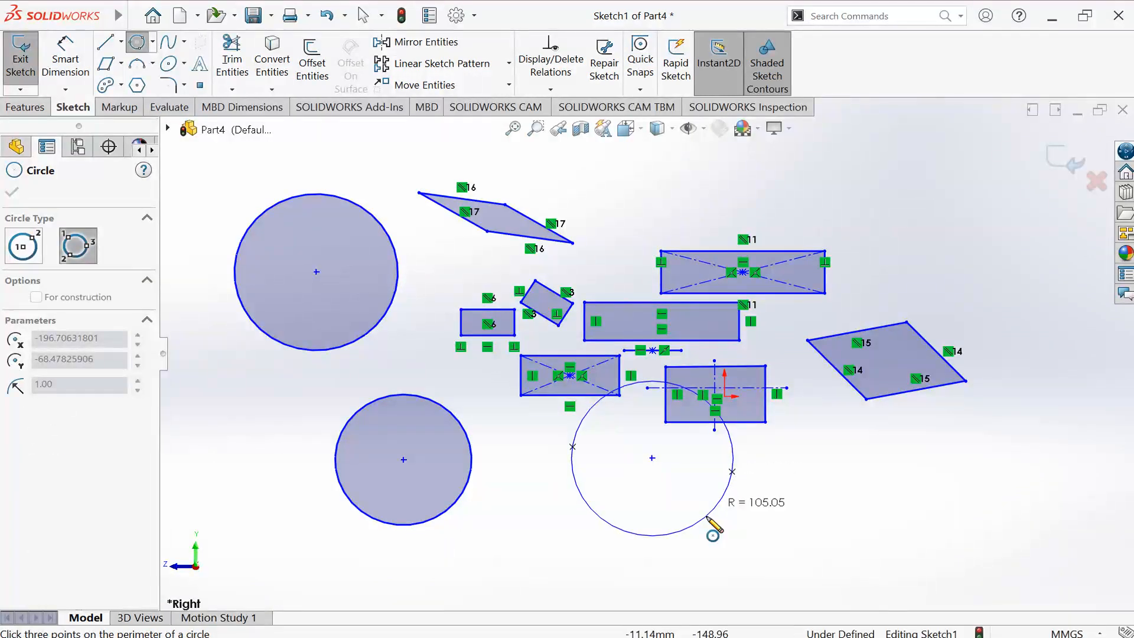
left_click(625, 585)
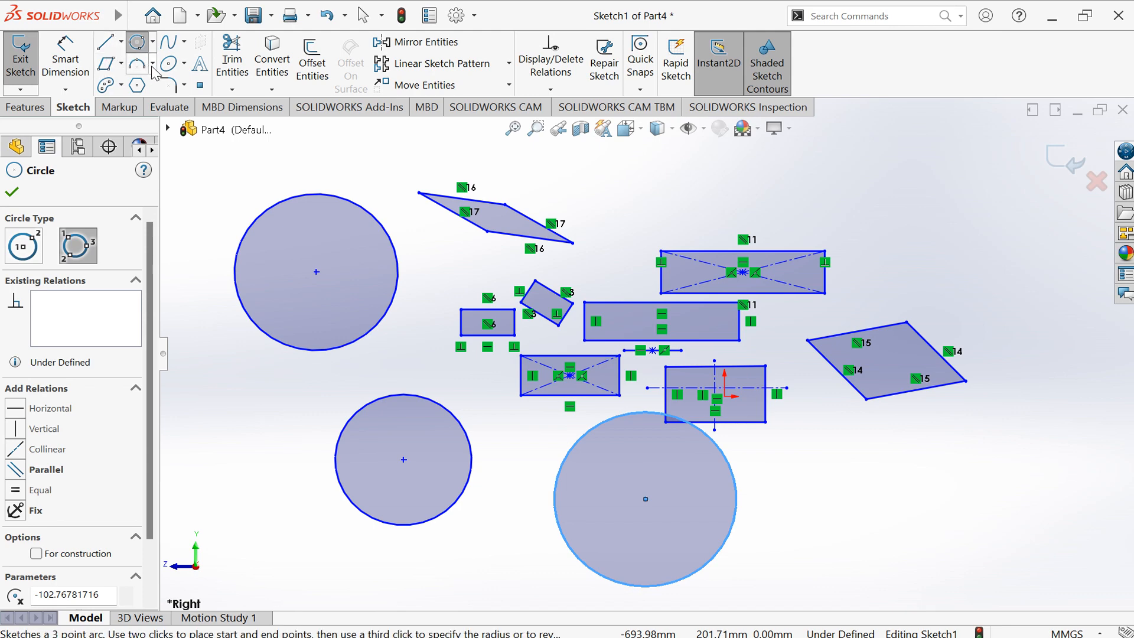
Sketch a short centerpoint arc above the right end of the 3 point center rectangle, curving around a center point on its left
left_click(183, 63)
left_click(152, 63)
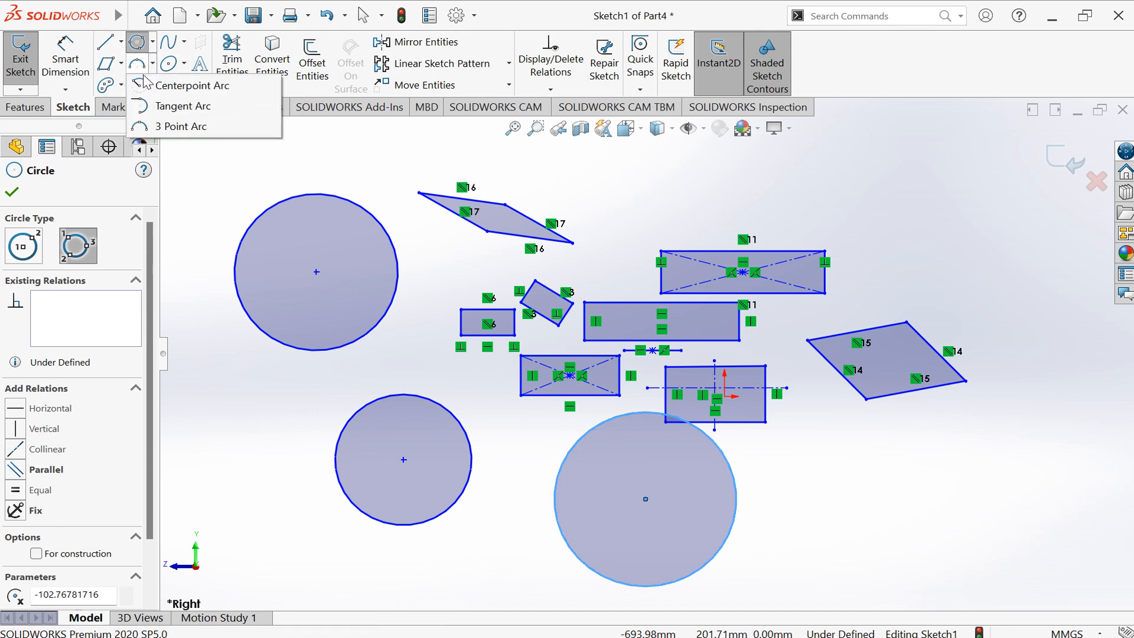
left_click(171, 89)
left_click(793, 175)
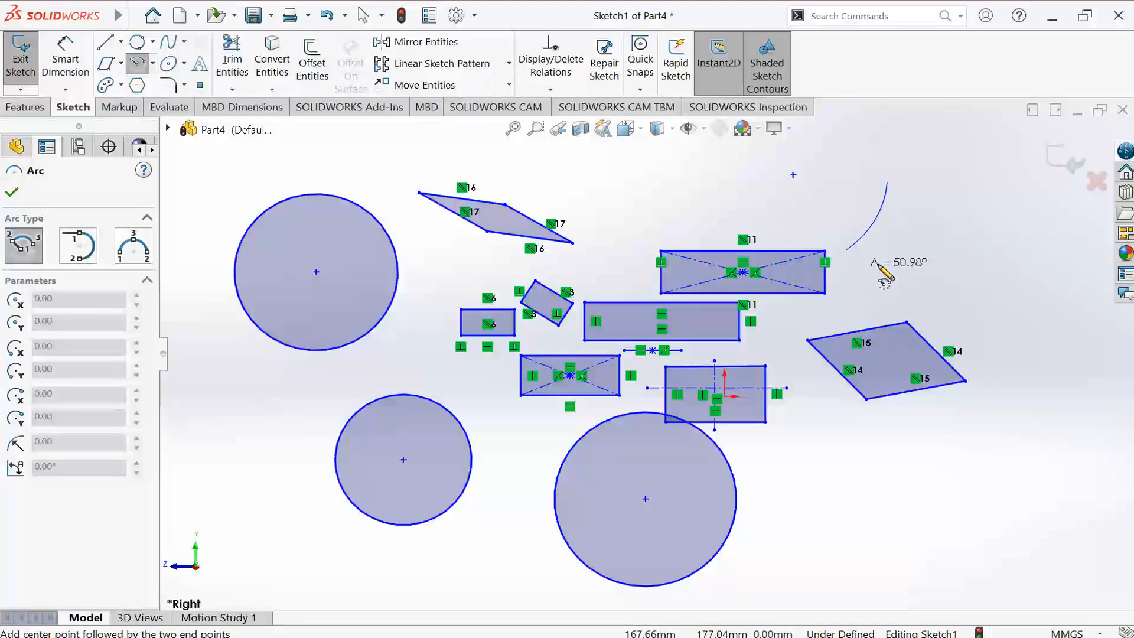
left_click(845, 144)
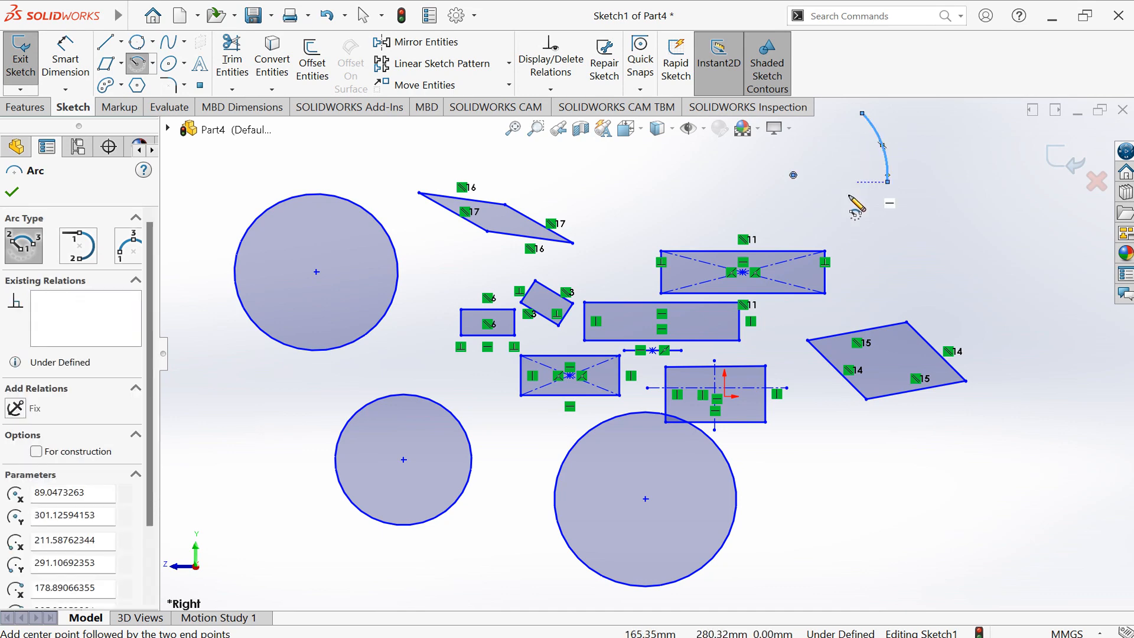
Try to start a tangent arc from points in empty space and from the centerpoint arc's center
left_click(149, 64)
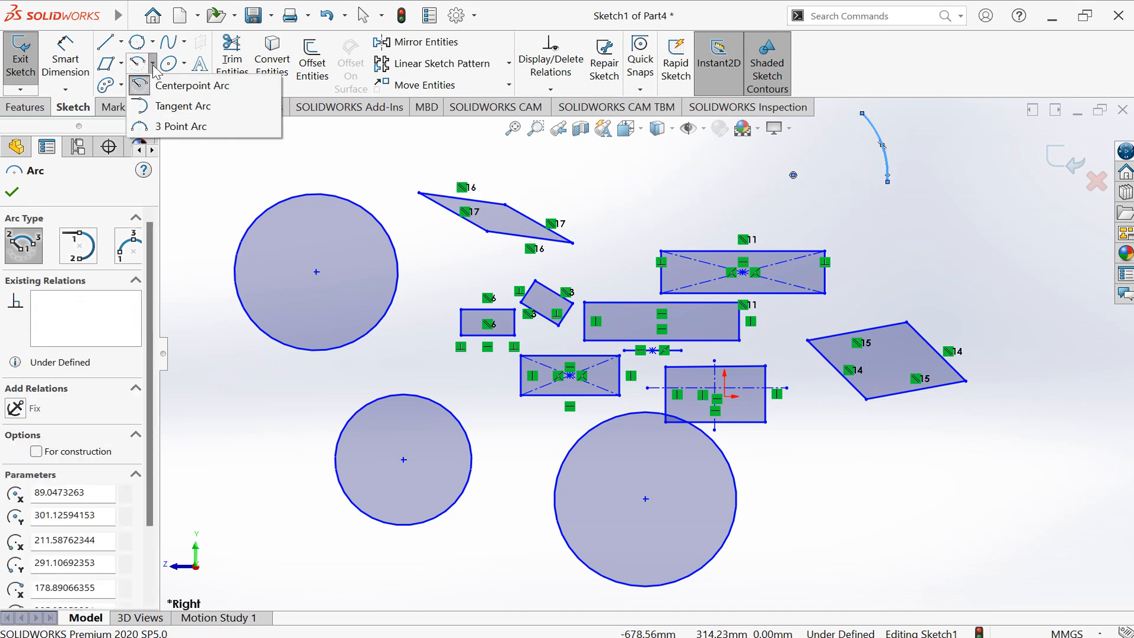
left_click(194, 106)
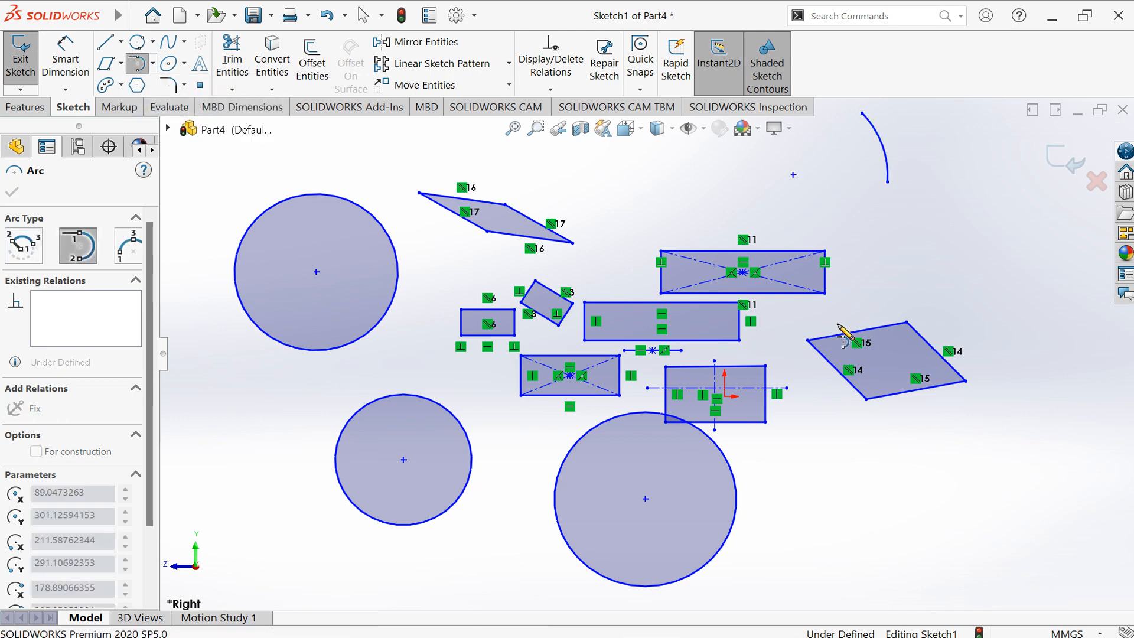
scroll(902, 331, "down", 5)
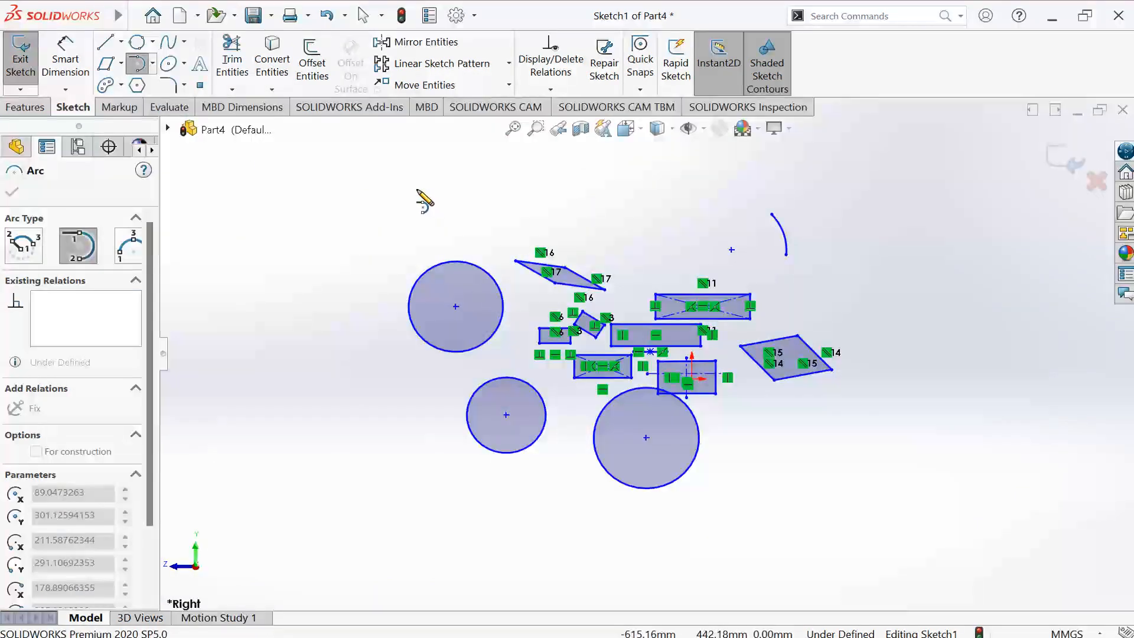
left_click(388, 184)
left_click(677, 327)
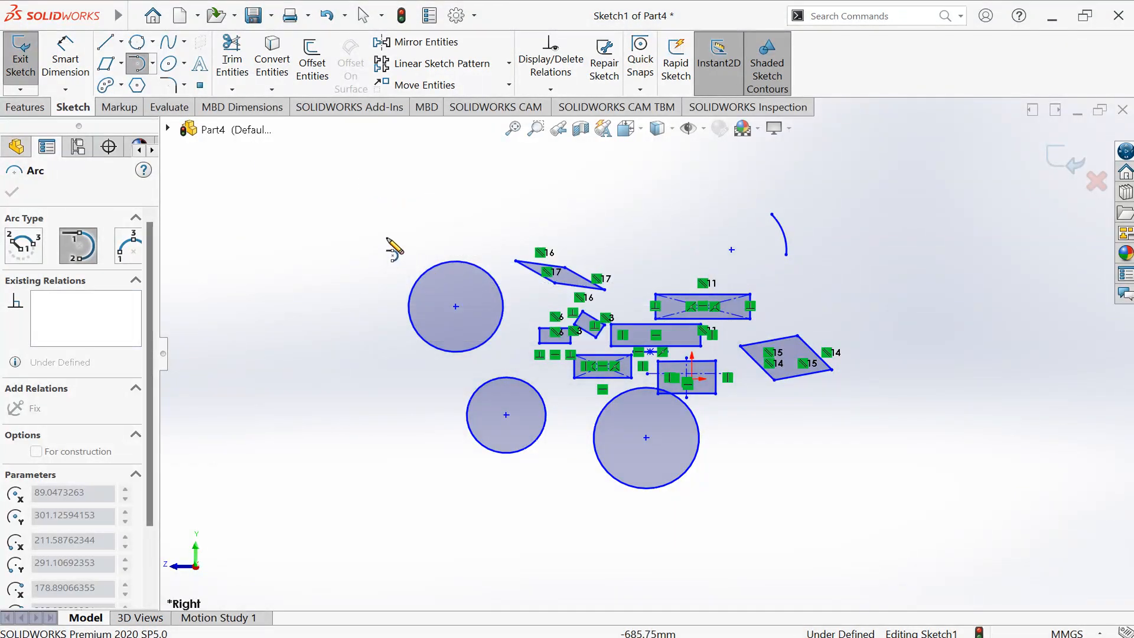
left_click(887, 282)
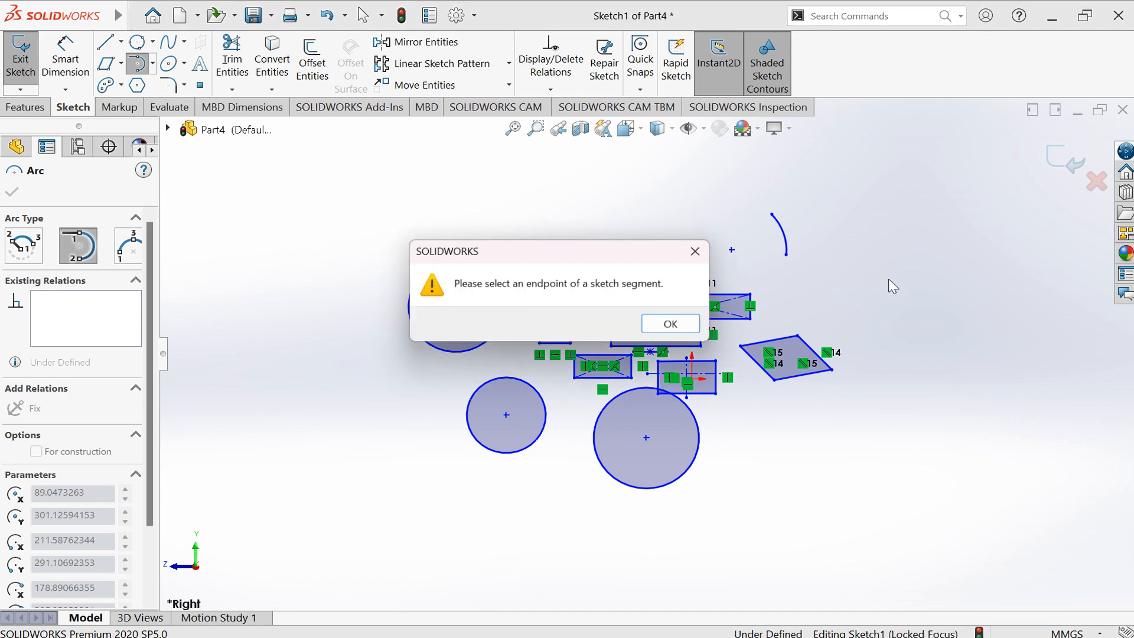
left_click(678, 327)
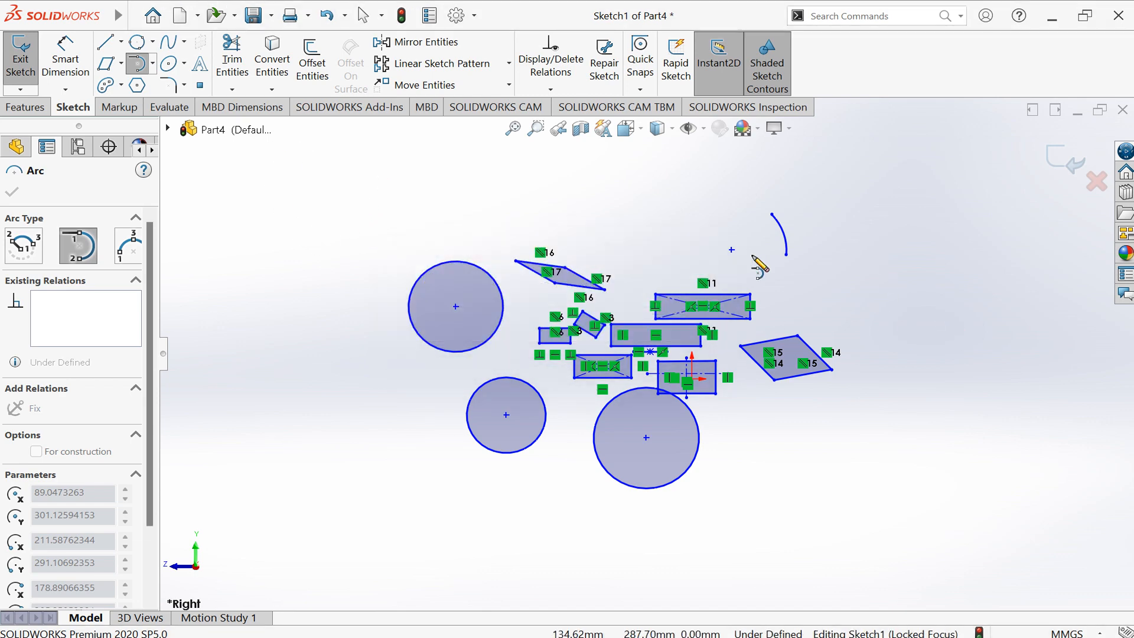
left_click(731, 250)
left_click(678, 327)
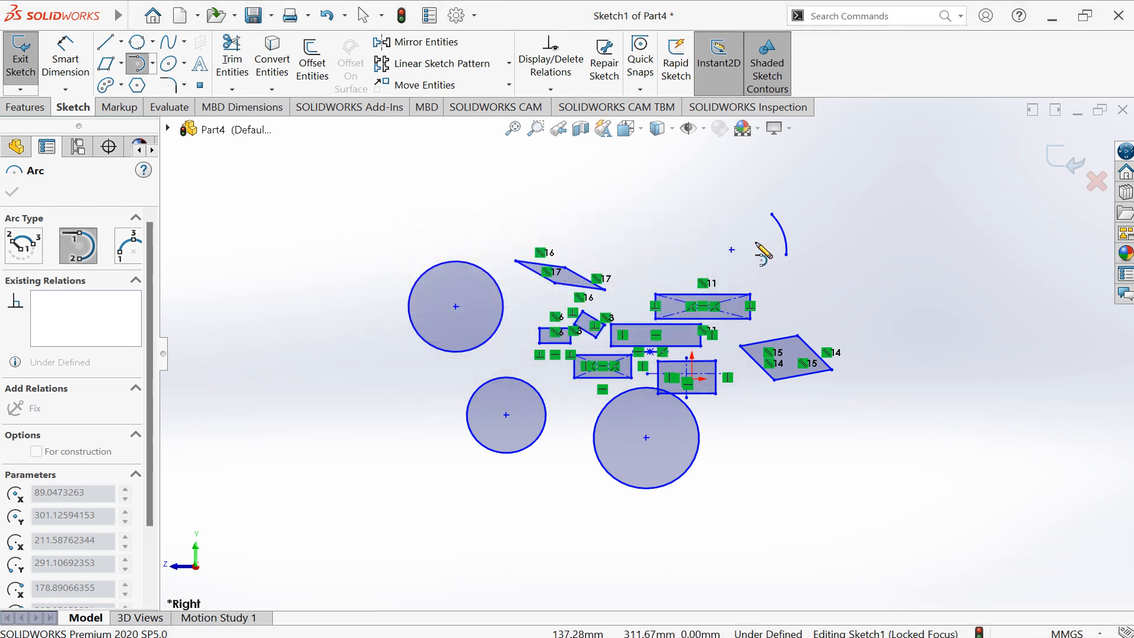
Sketch two separate lines right of the shapes: a steep sloping one and a nearly horizontal one starting just short of its lower end
left_click(105, 42)
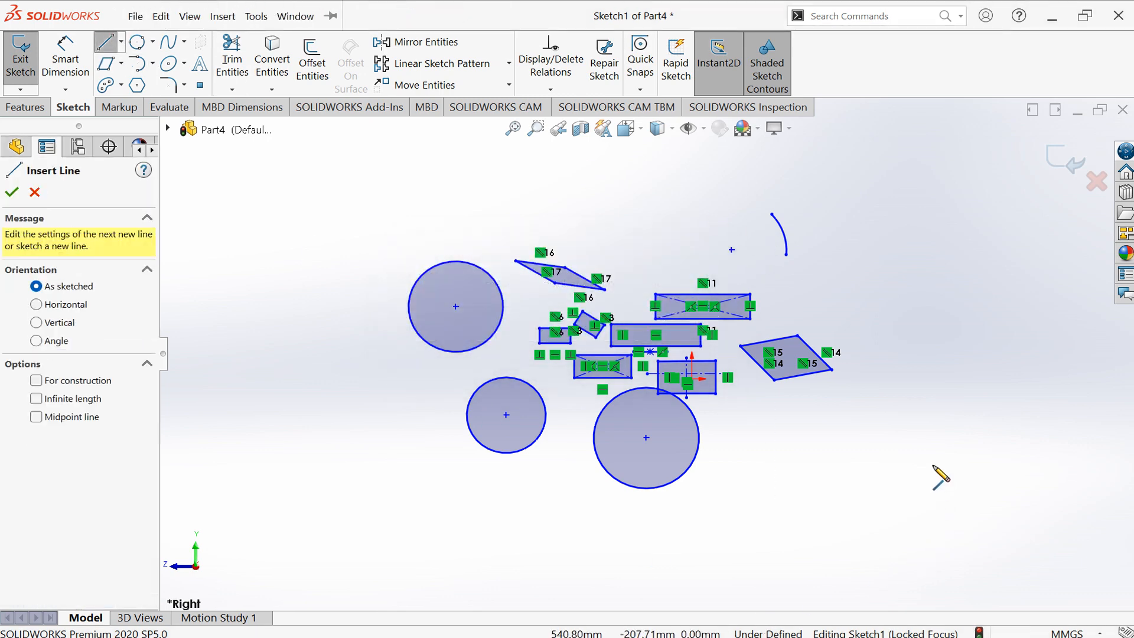
left_click(928, 453)
left_click(1014, 283)
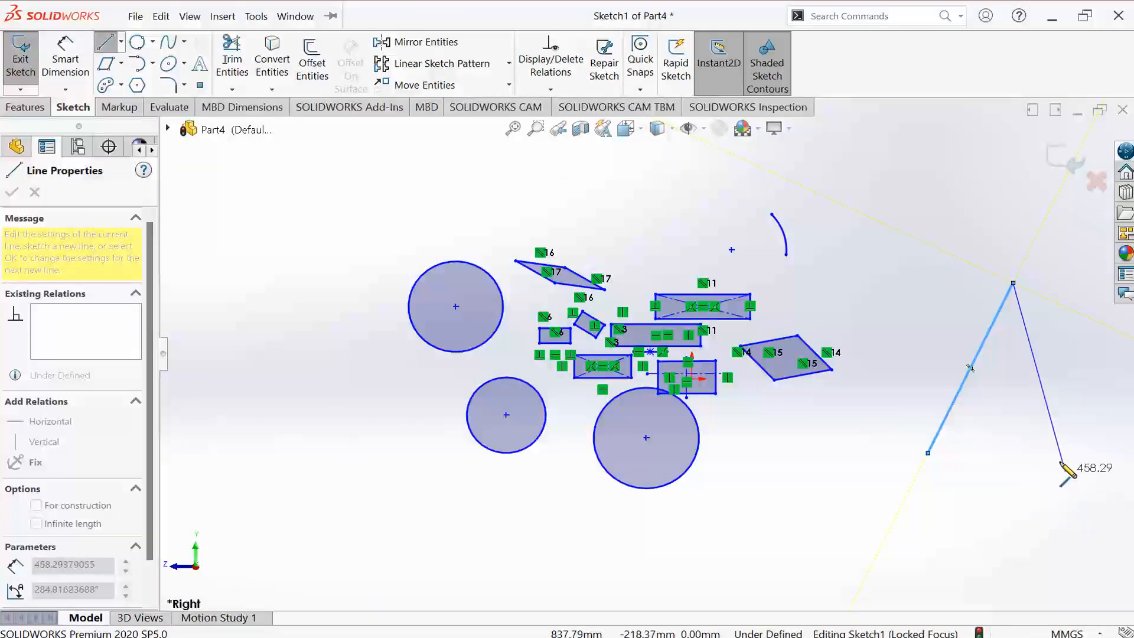
key("Escape")
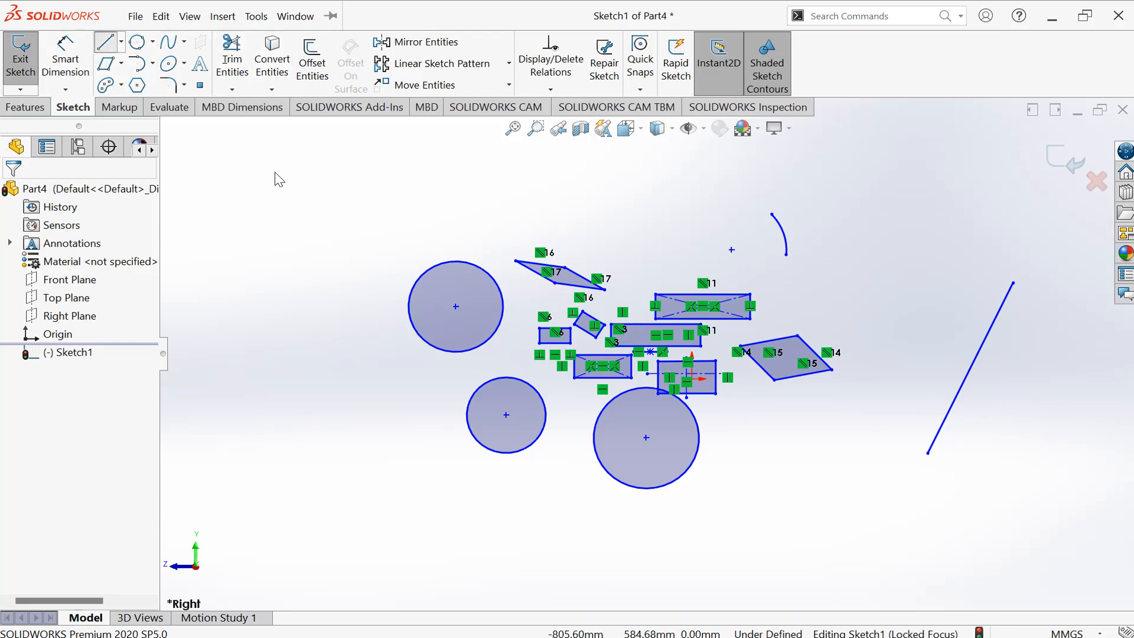
left_click(916, 464)
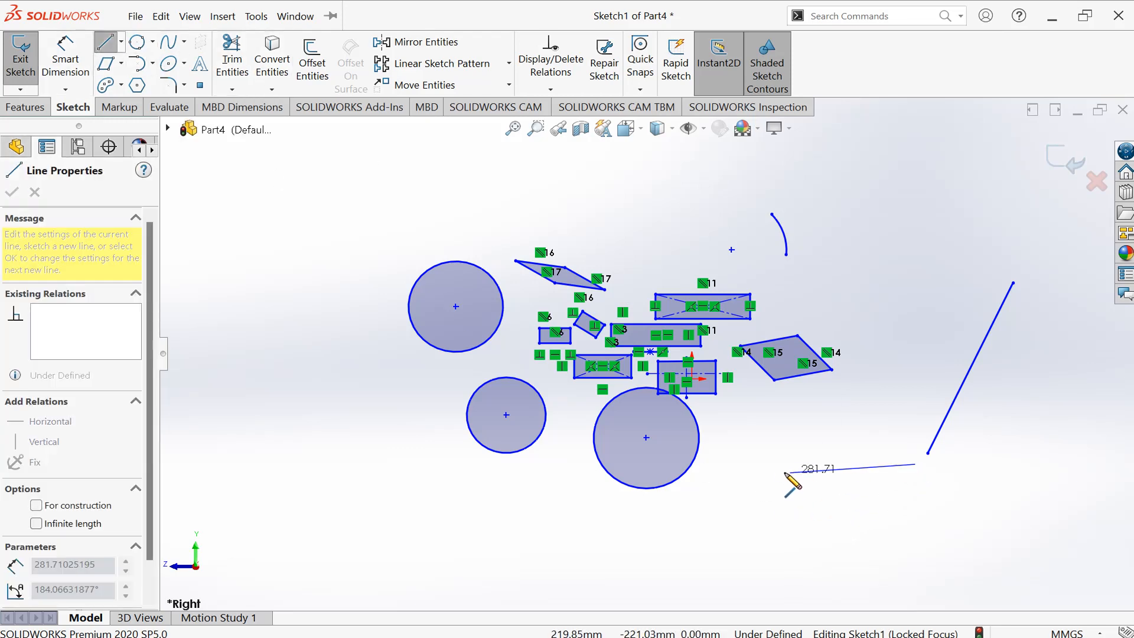
left_click(760, 454)
key("Escape")
Join the neighbouring endpoints of the two new lines with a small tangent arc, starting from the nearly horizontal line
key("alt+i")
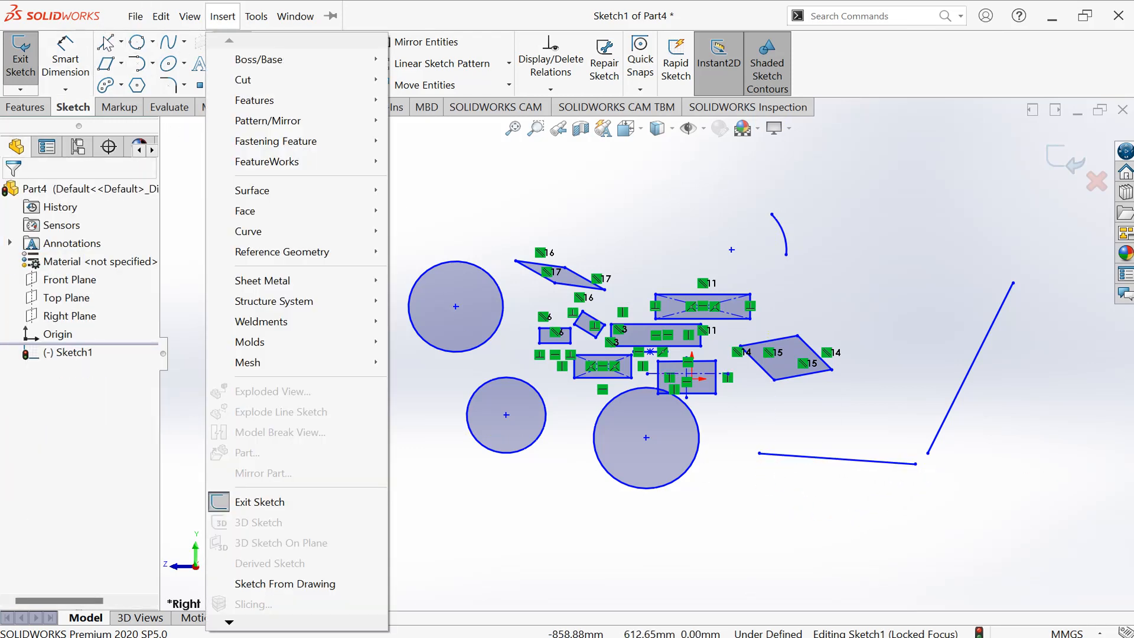
left_click(153, 64)
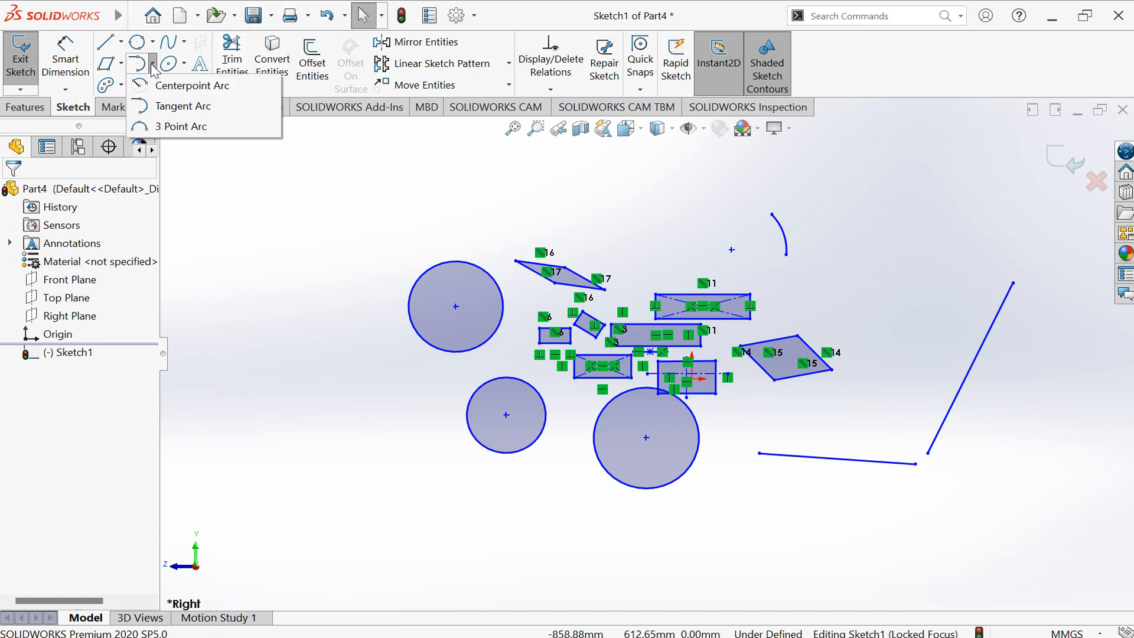
left_click(183, 109)
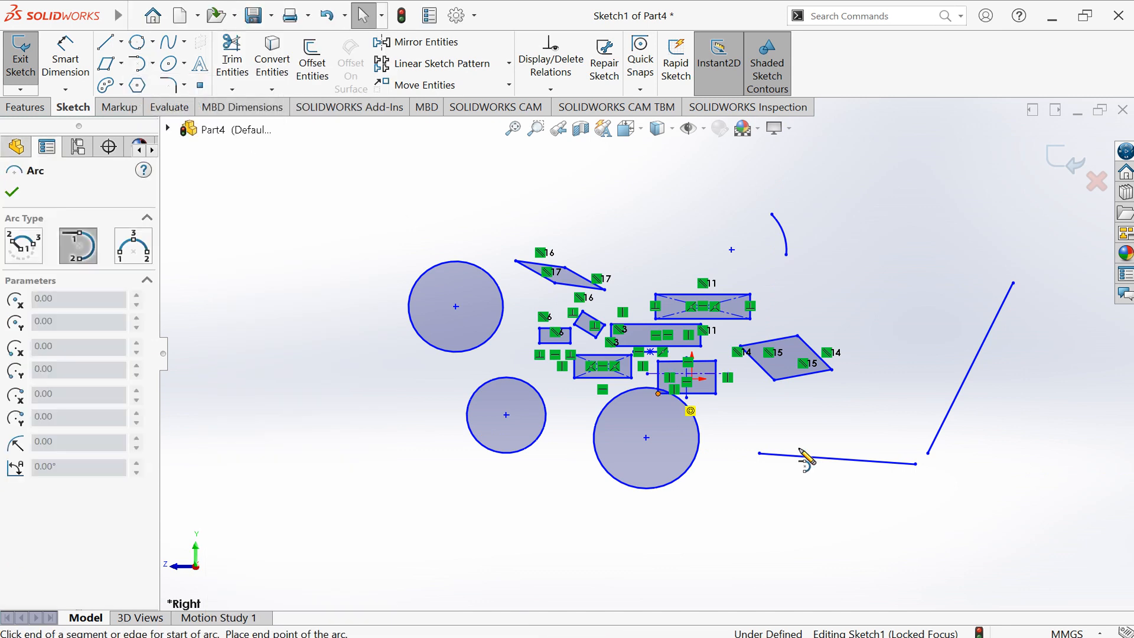
left_click(928, 454)
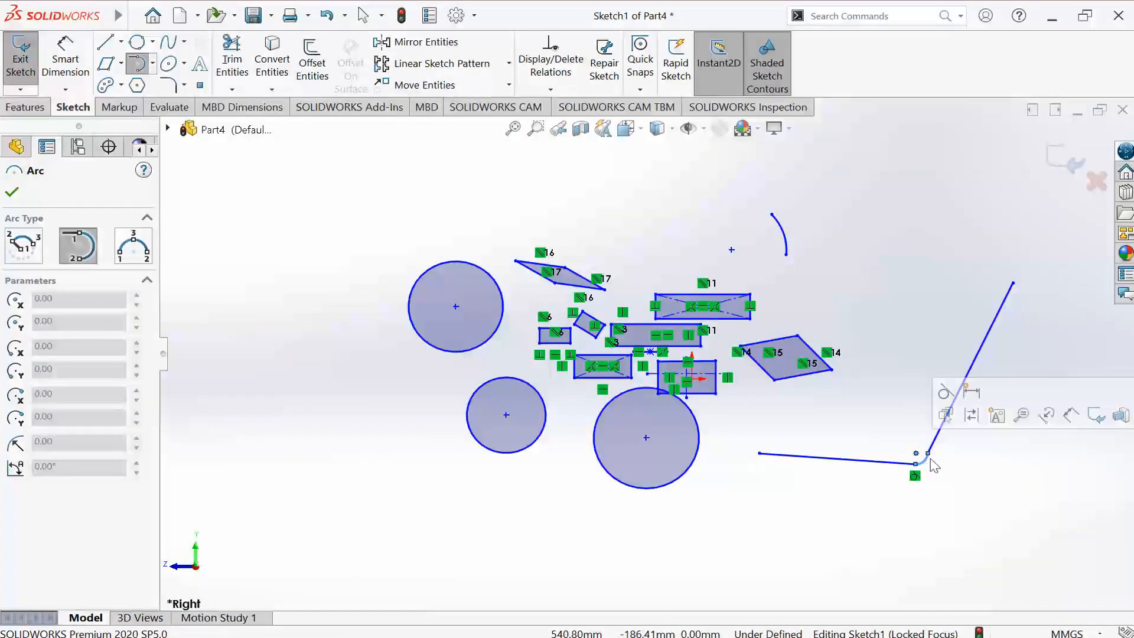
scroll(932, 465, "up", 3)
scroll(801, 431, "down", 4)
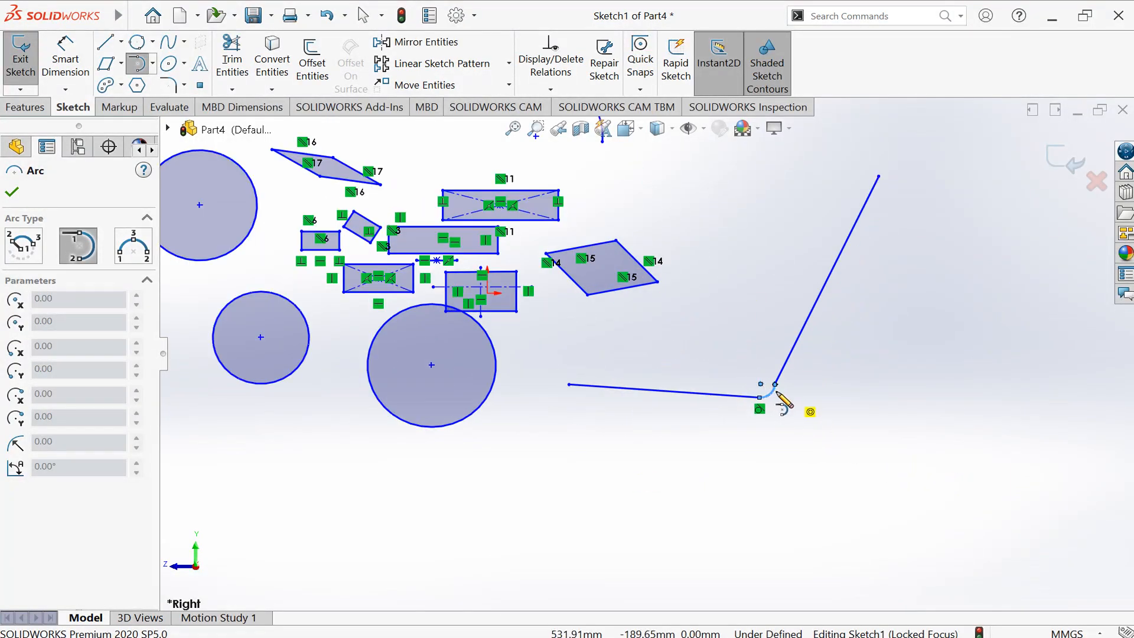
scroll(784, 404, "down", 5)
scroll(719, 405, "up", 3)
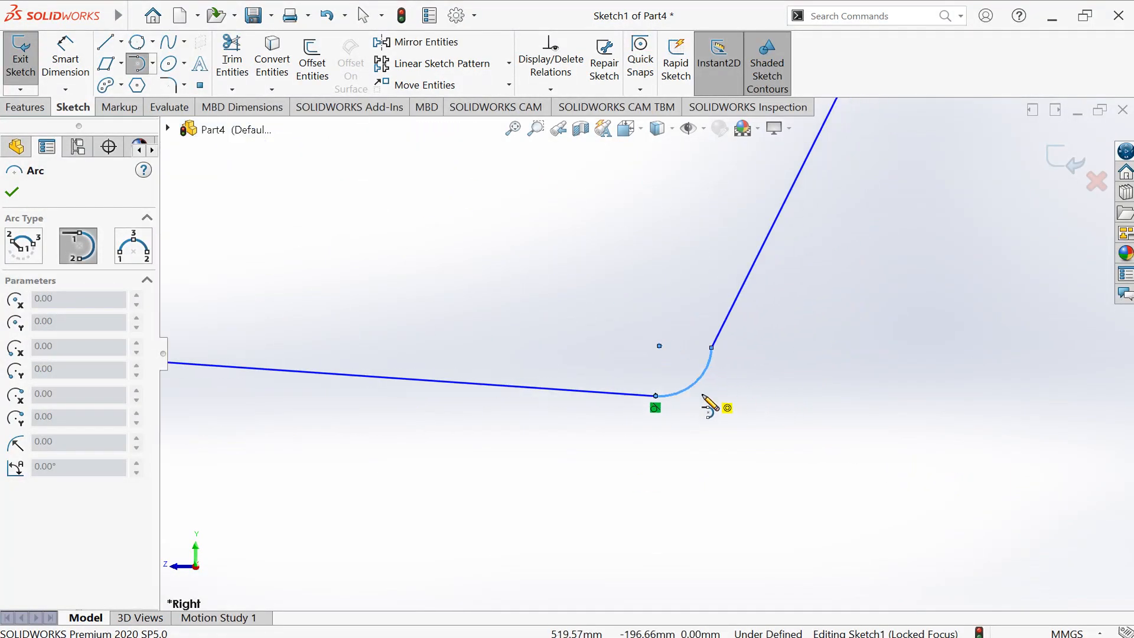
left_click(573, 245)
left_click(677, 325)
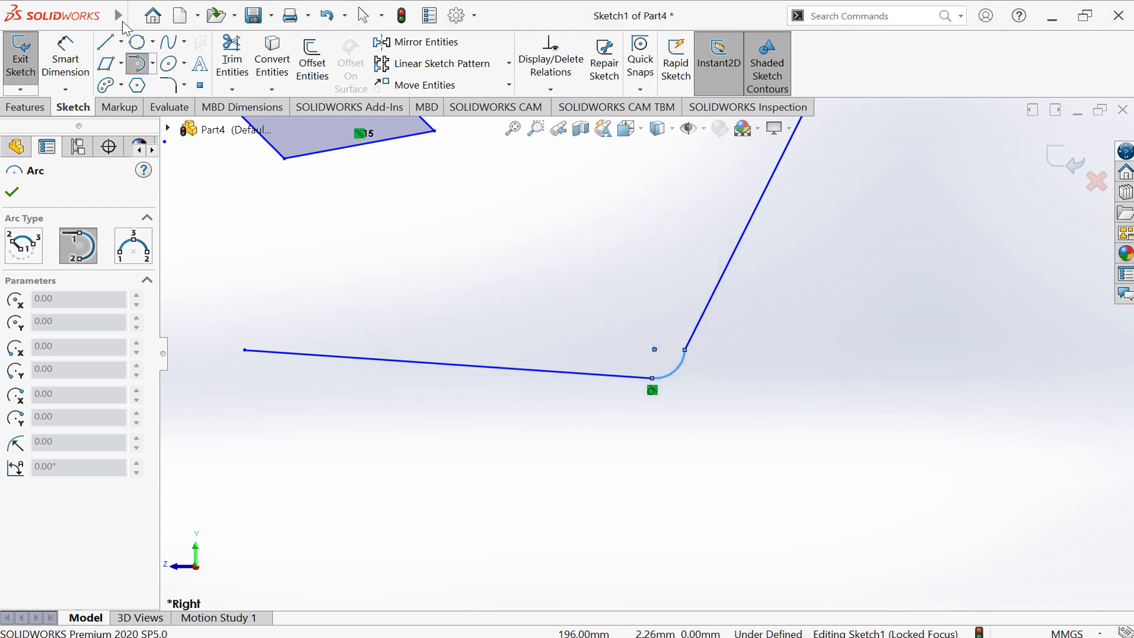
Sketch a 3 point arc about 175 mm in radius above the steep line, bulging down and to the left
left_click(153, 64)
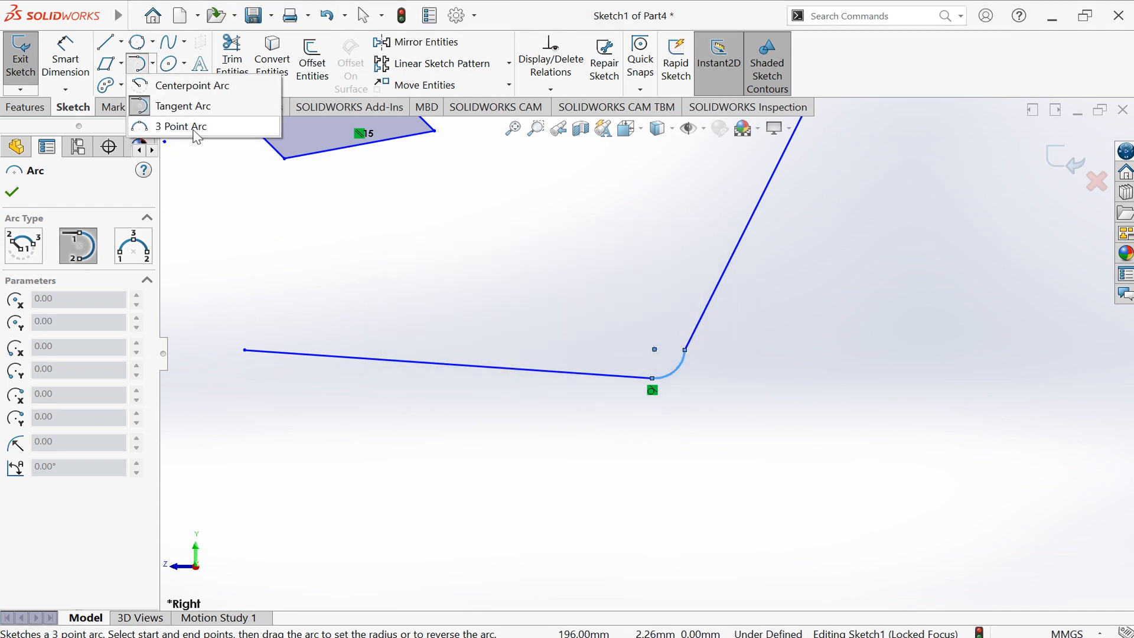
left_click(181, 127)
scroll(583, 435, "up", 8)
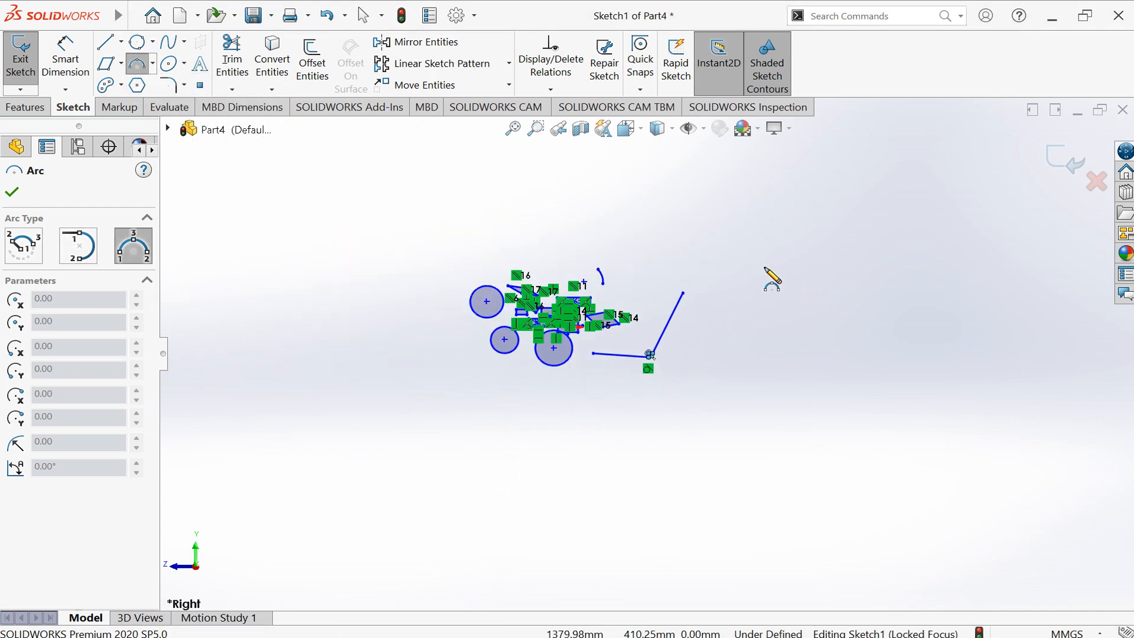
scroll(635, 266, "down", 4)
left_click(652, 224)
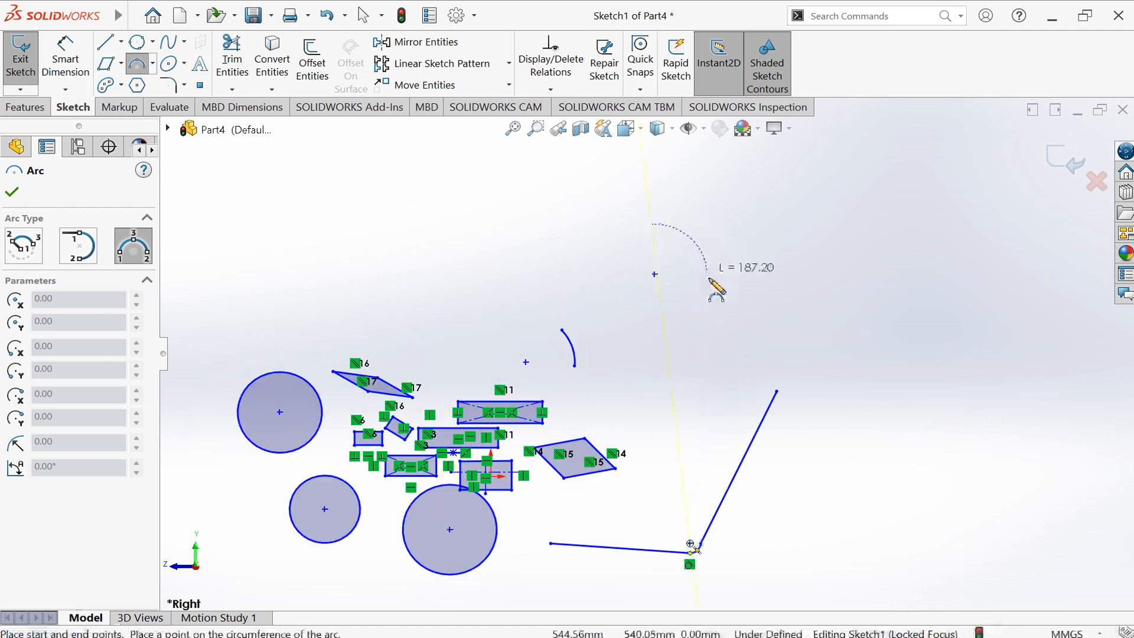
left_click(722, 316)
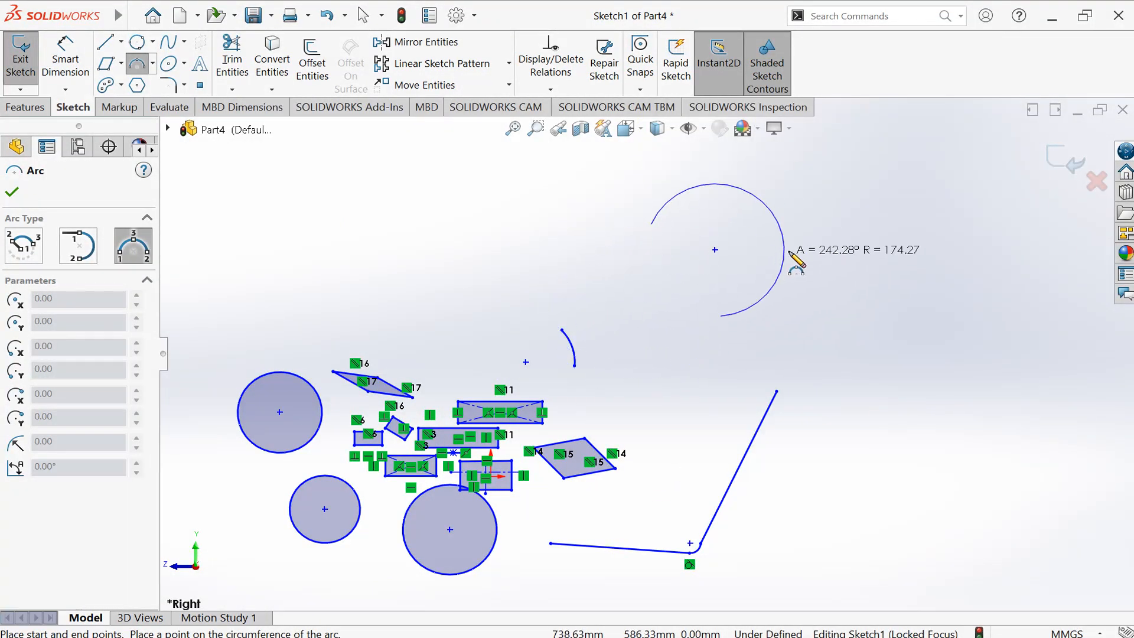
left_click(669, 302)
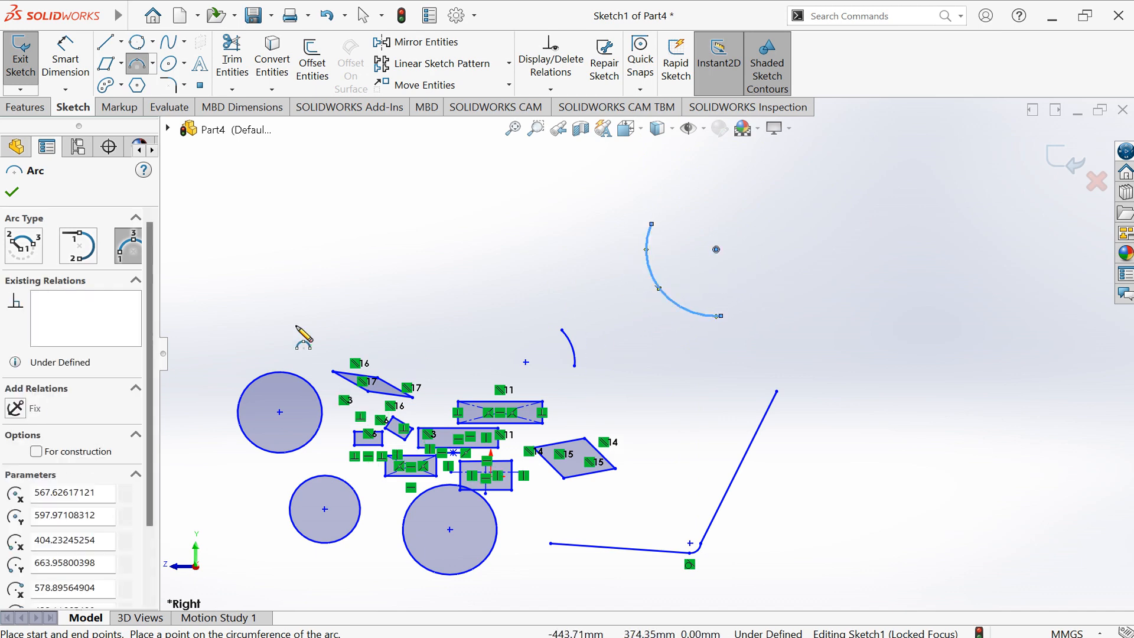
Sketch a six-sided polygon with an inscribed circle about 421 mm in diameter in the empty area above the narrow slanted parallelogram
left_click(138, 85)
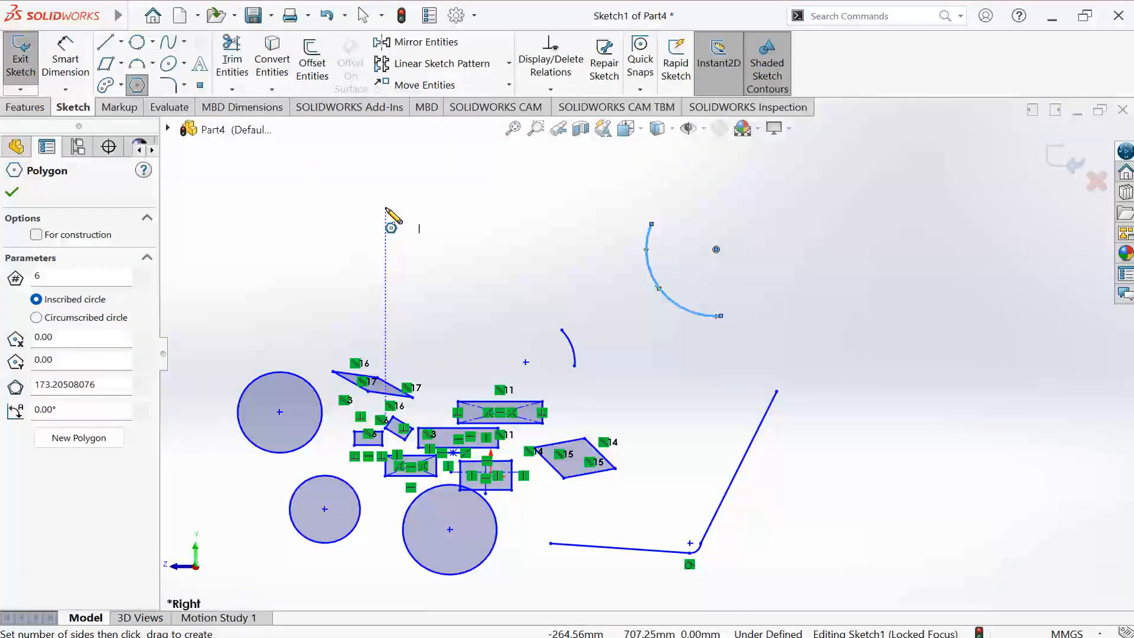
left_click_drag(388, 198, 486, 198)
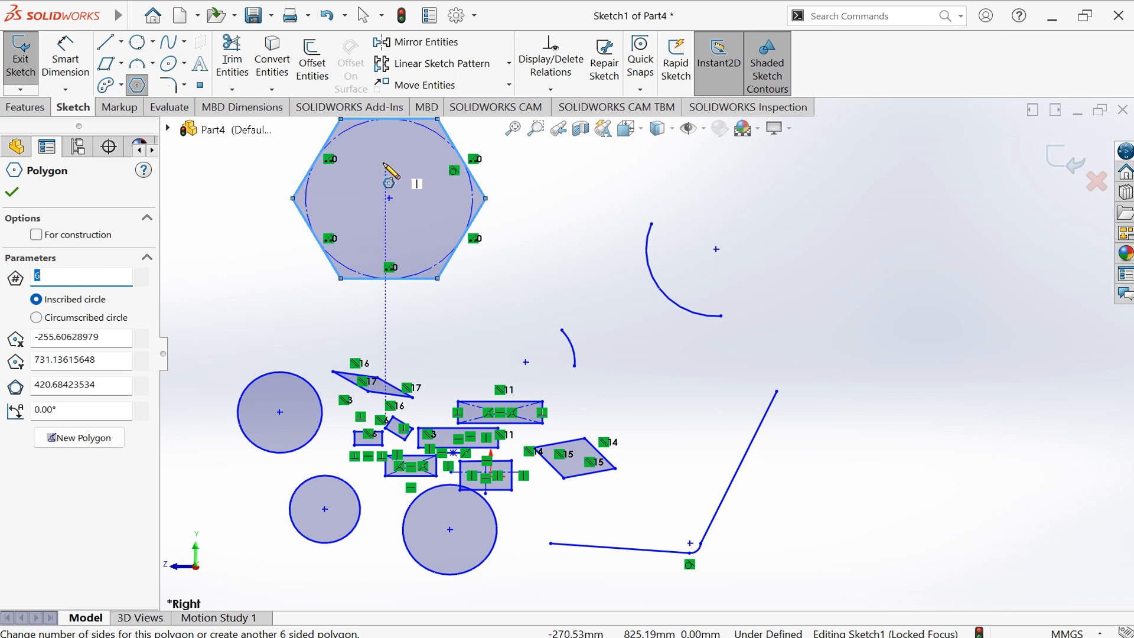
Sketch a horizontal straight slot about 457 mm between centers and 224 mm wide in the empty area right of the large 3 point arc
left_click(121, 86)
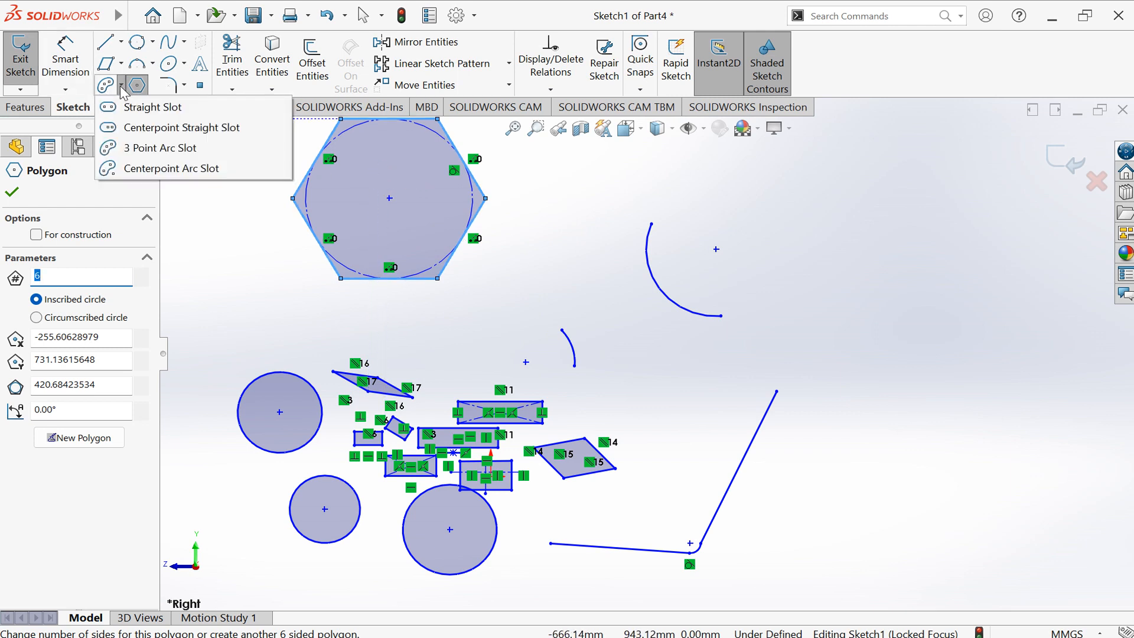
left_click(175, 107)
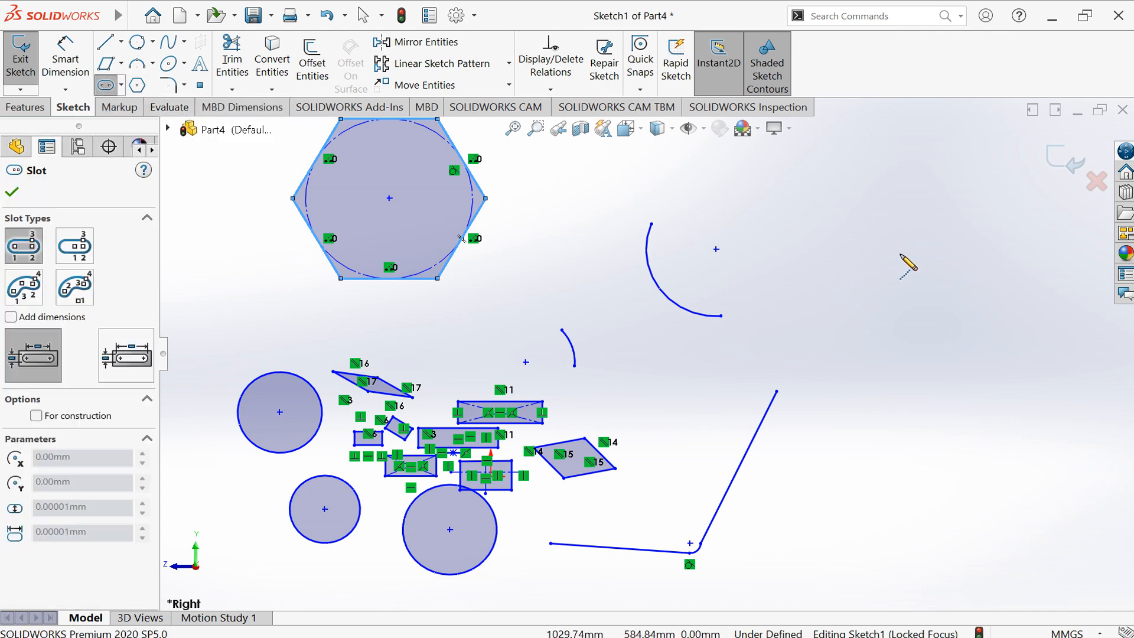
left_click(850, 256)
left_click(1033, 255)
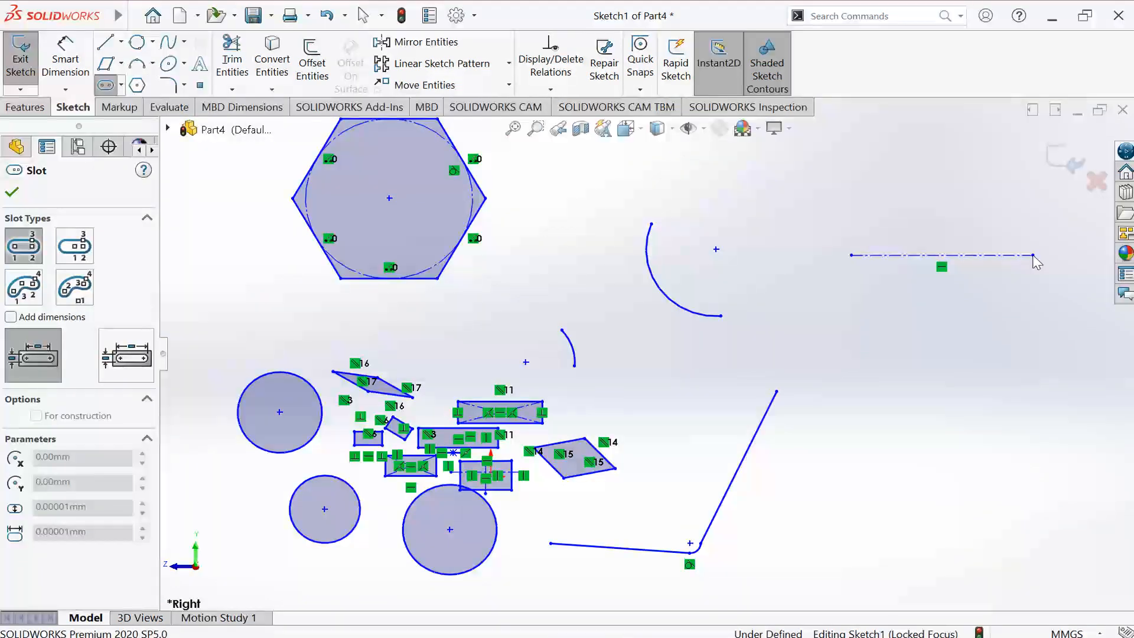
left_click(1034, 212)
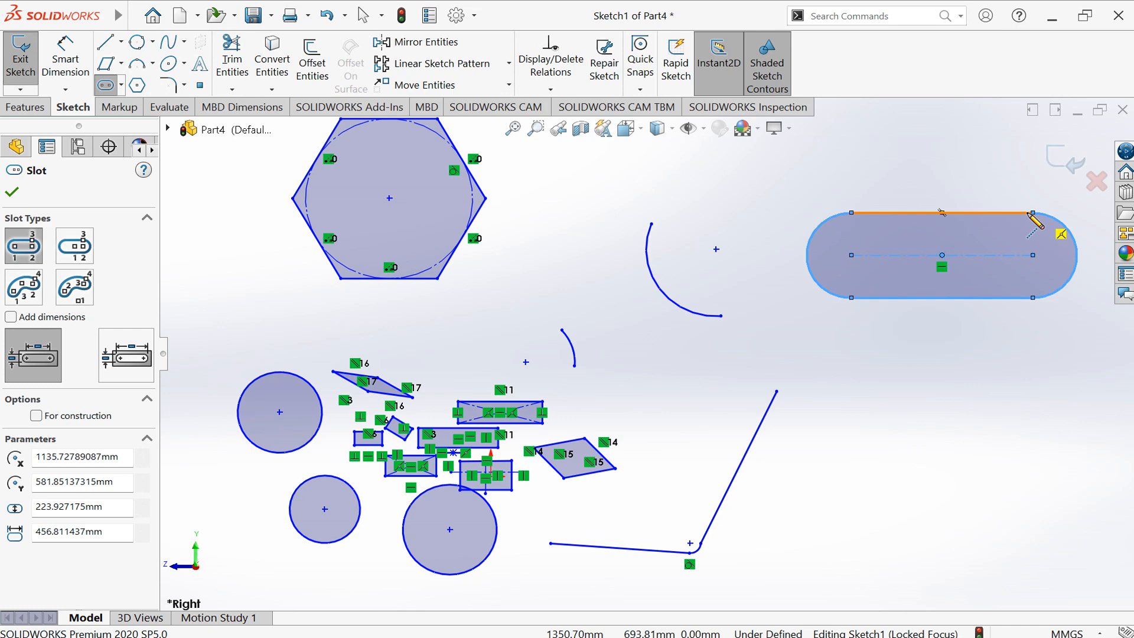
Sketch a second horizontal straight slot below the first, about 530 mm between centers and 151 mm wide
left_click(847, 412)
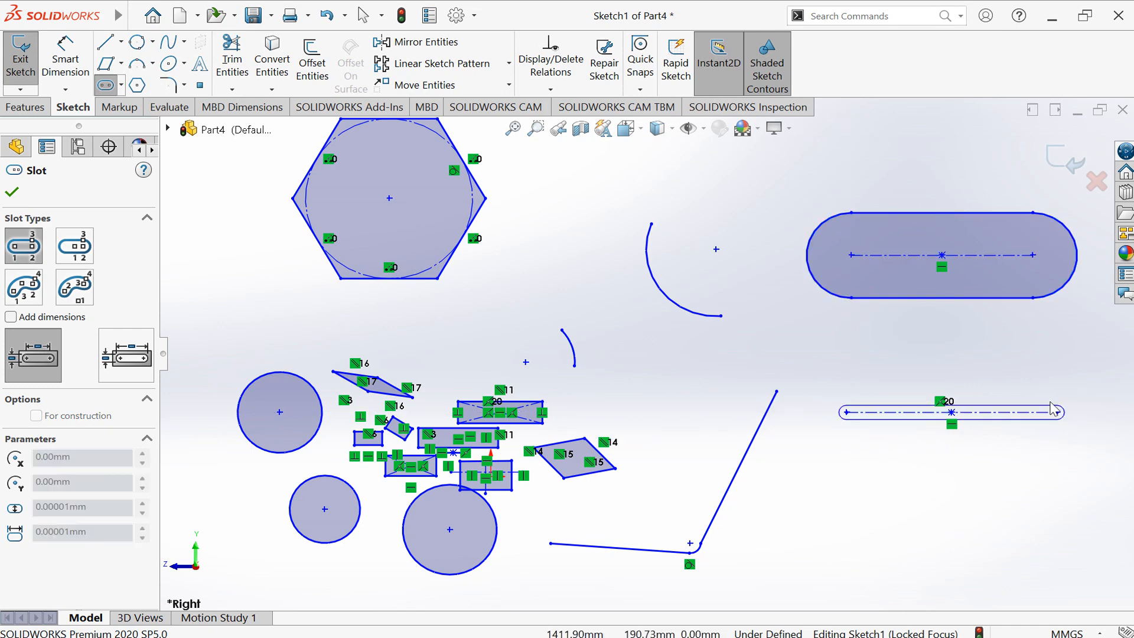
left_click(1058, 412)
left_click(1058, 384)
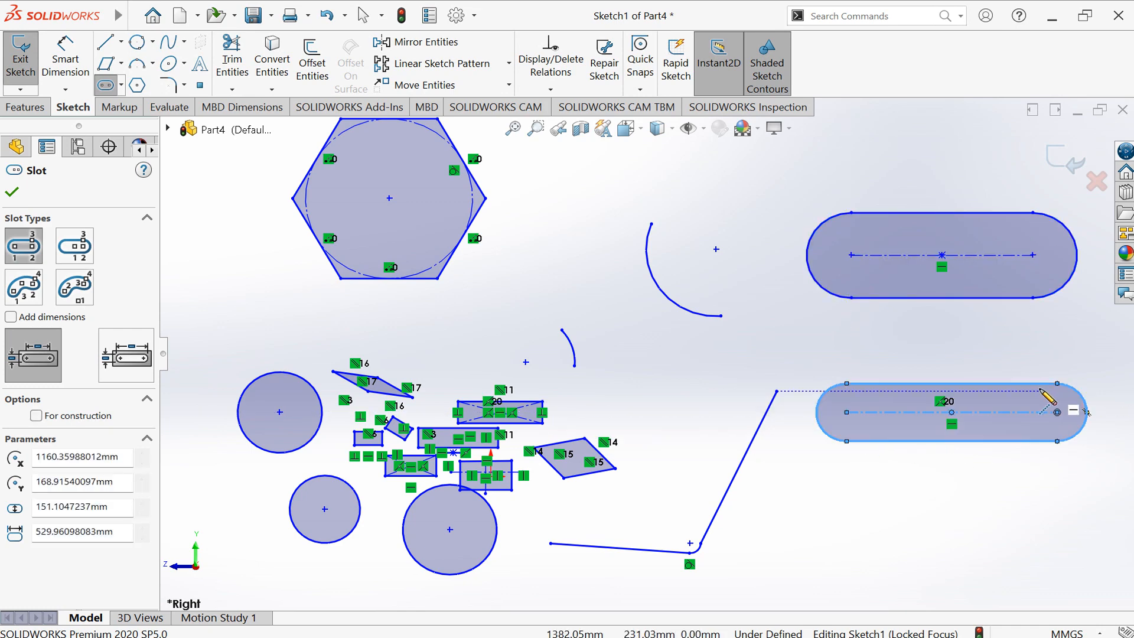
Sketch a centerpoint straight slot sloping up to the right above the hexagon, about 854 mm between centers and 249 mm wide
left_click(121, 86)
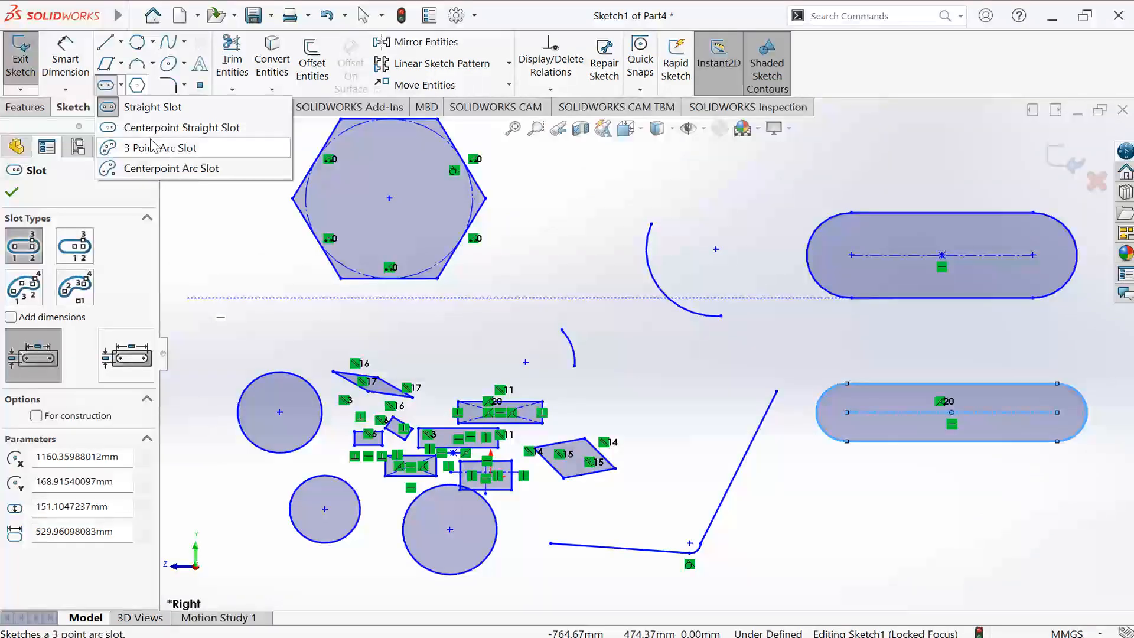
left_click(164, 128)
scroll(672, 367, "up", 5)
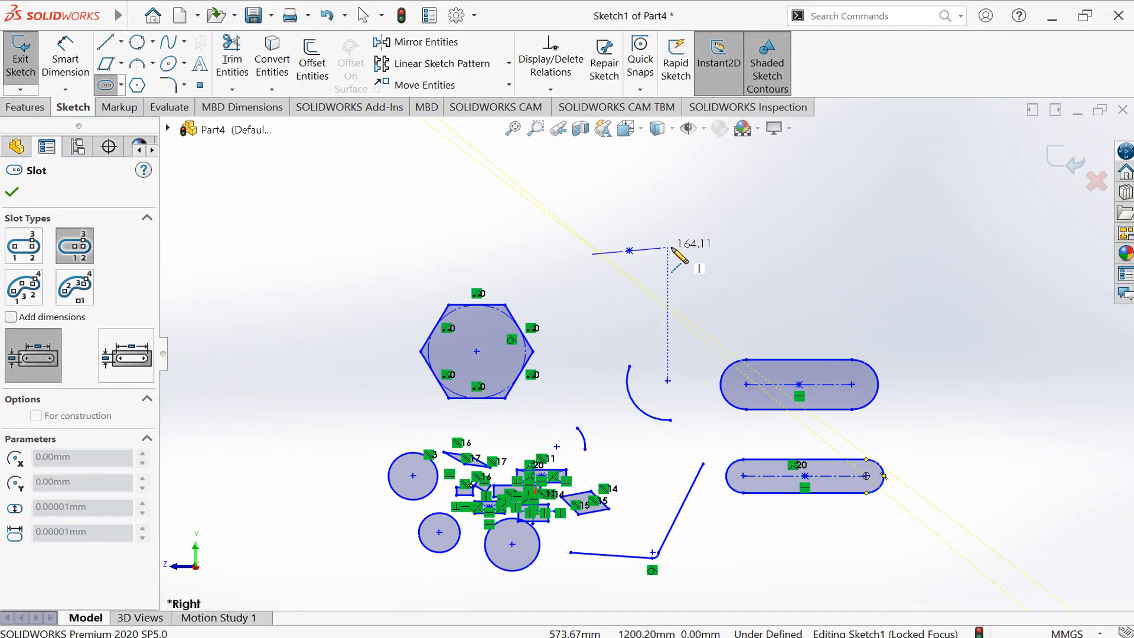
left_click(726, 230)
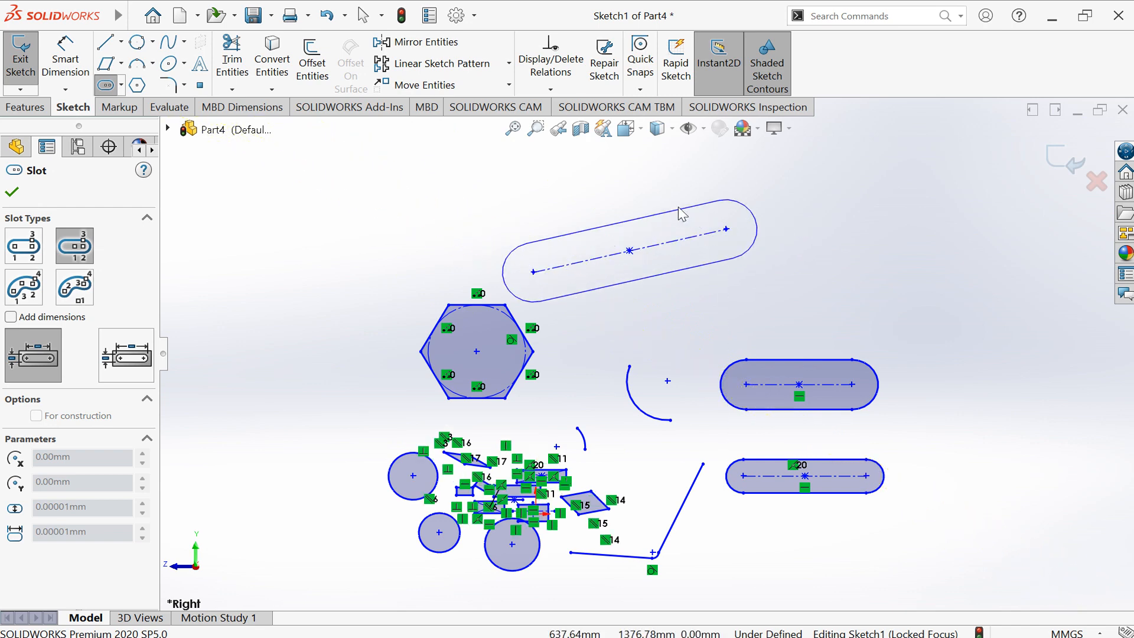
left_click(650, 220)
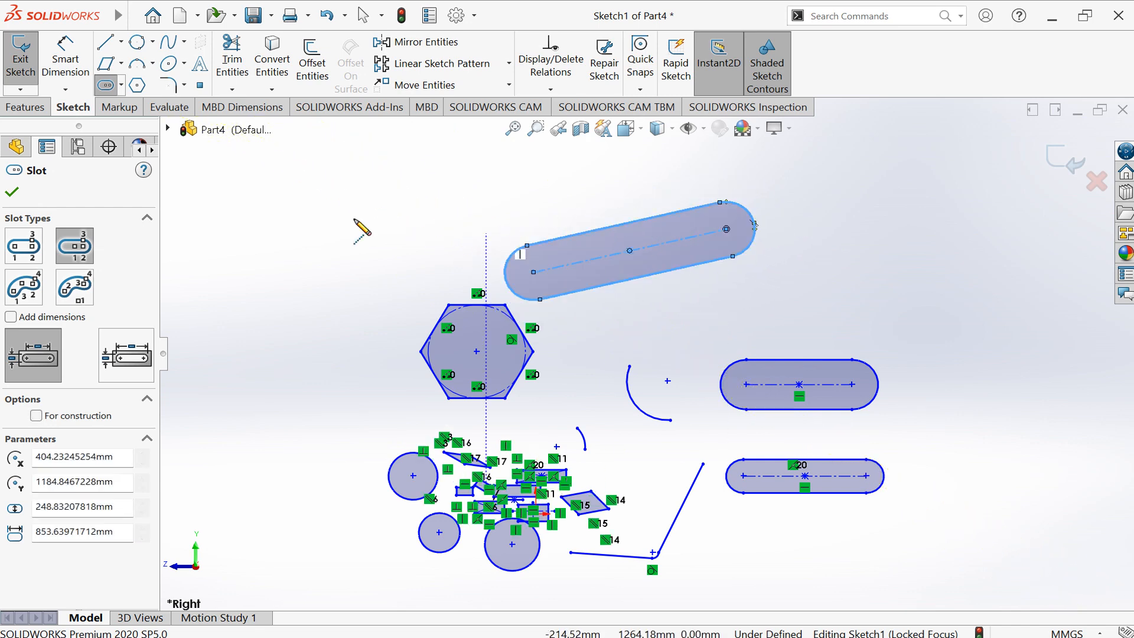
Sketch a 3 point arc slot bulging downward, left of the sloping slot, about 1244 mm in radius and 263 mm wide
left_click(121, 85)
left_click(121, 86)
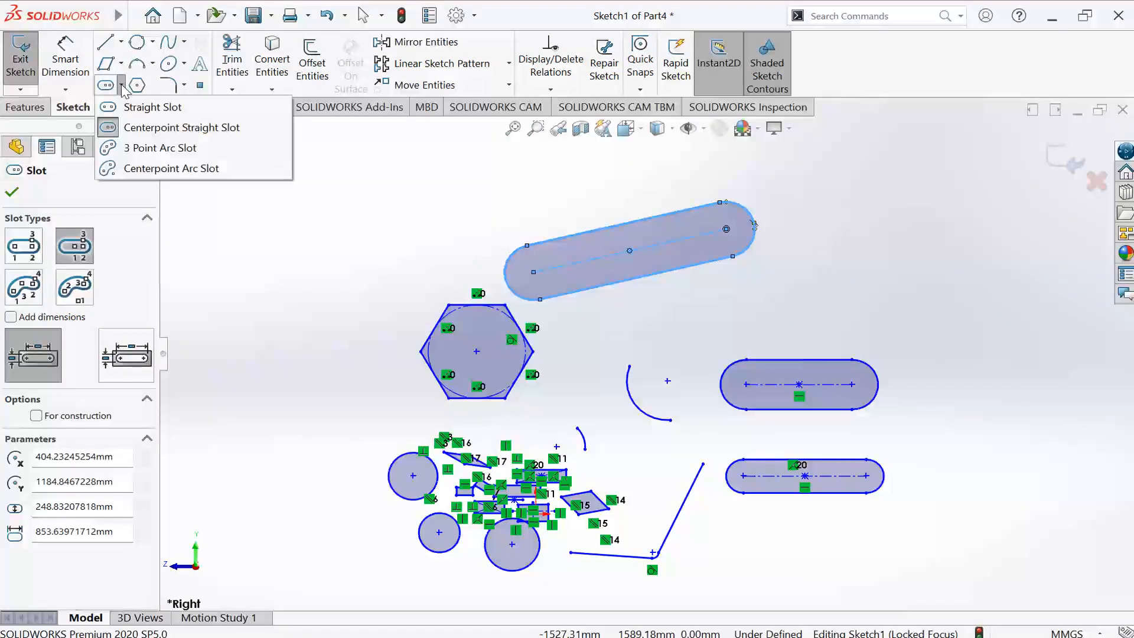
left_click(173, 153)
left_click(265, 278)
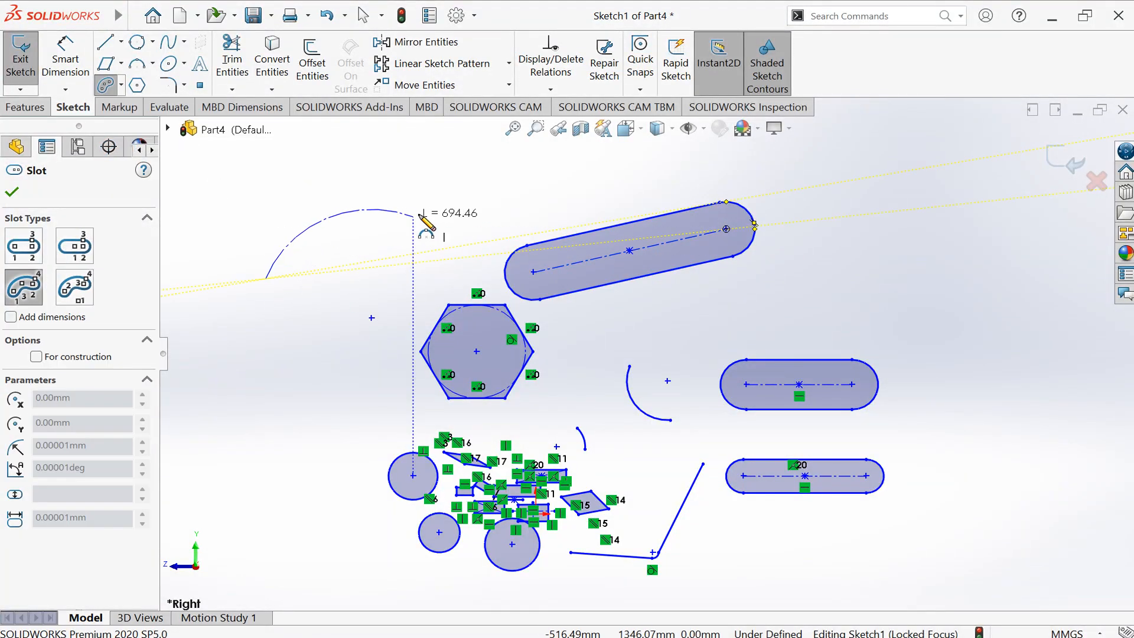
left_click(479, 191)
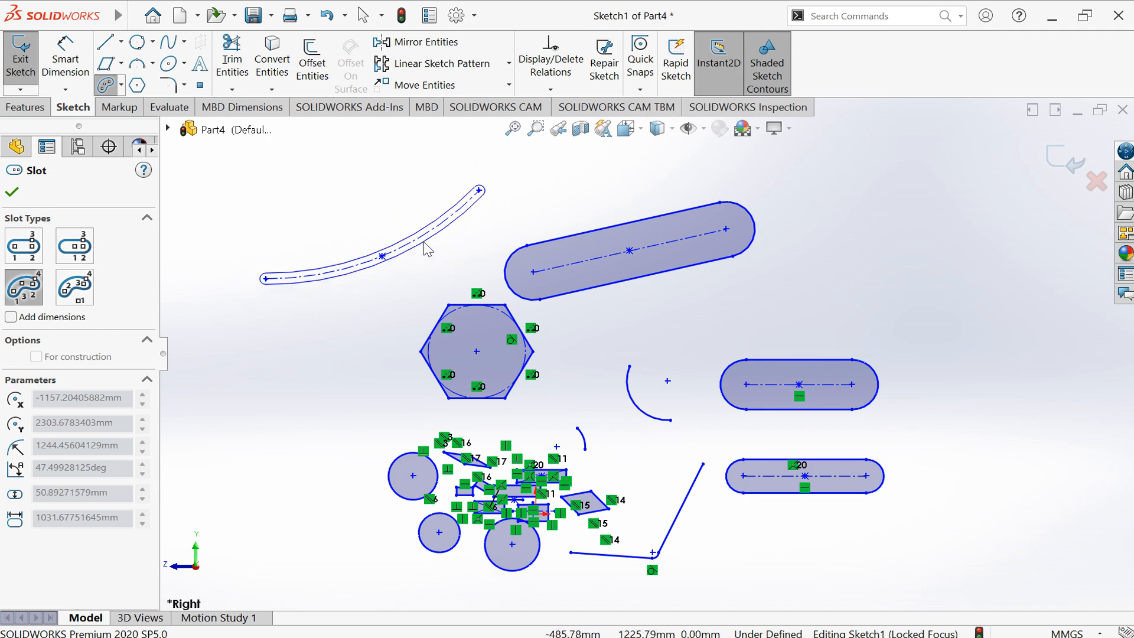
left_click(429, 270)
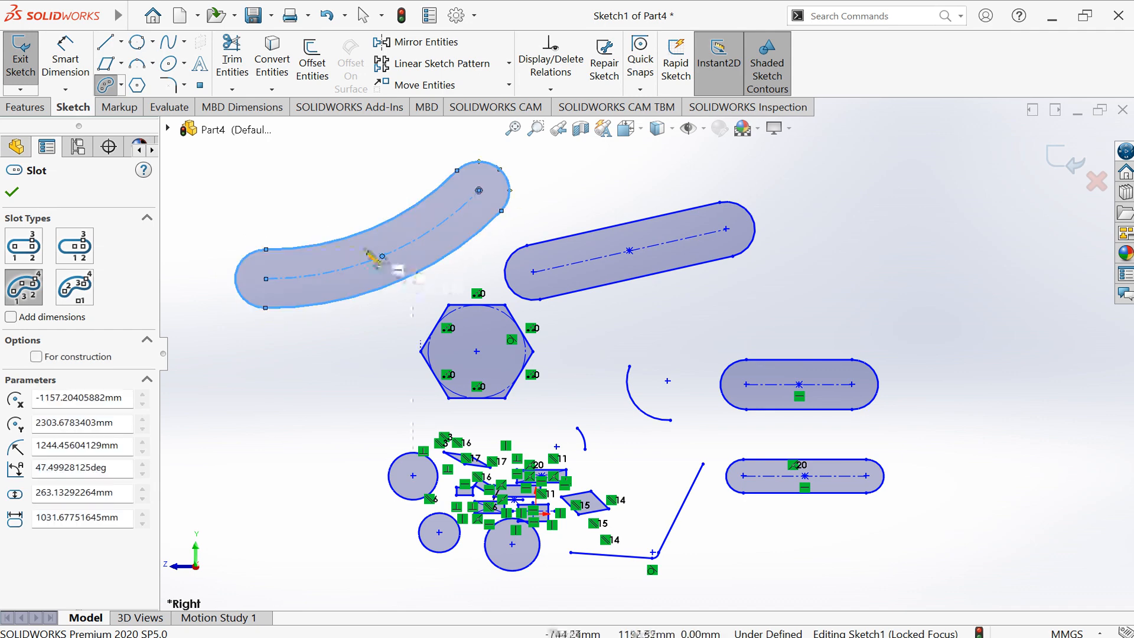
Sketch a centerpoint arc slot bulging right, in the empty area right of the sloping slot, about 701 mm in radius, 147° and 207 mm wide
left_click(121, 85)
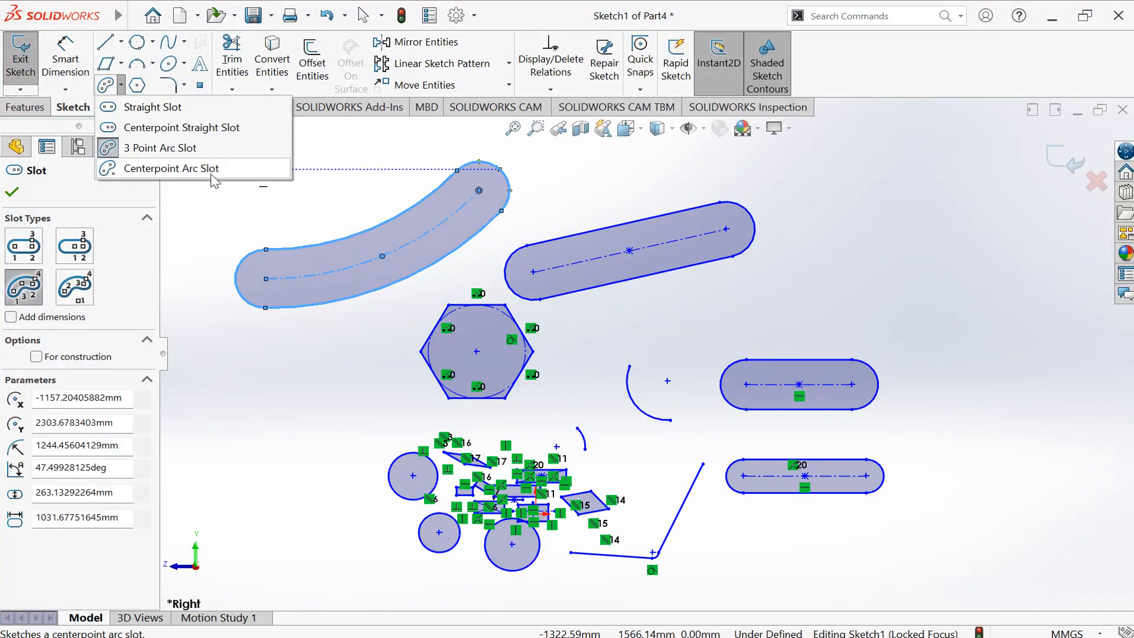
left_click(178, 169)
left_click(926, 229)
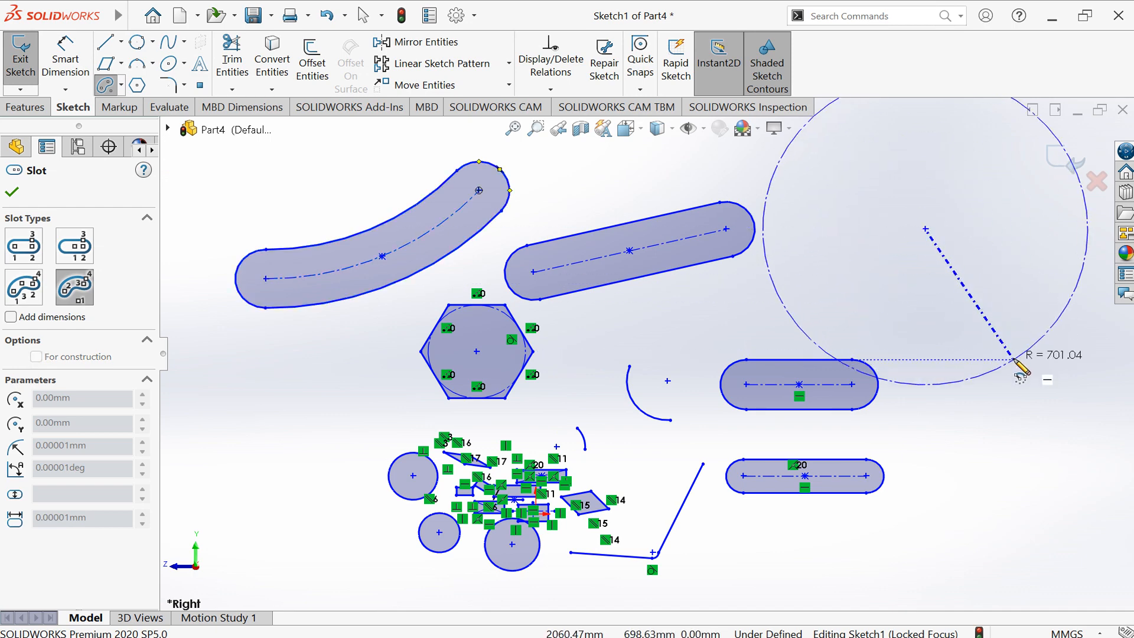
left_click(1014, 359)
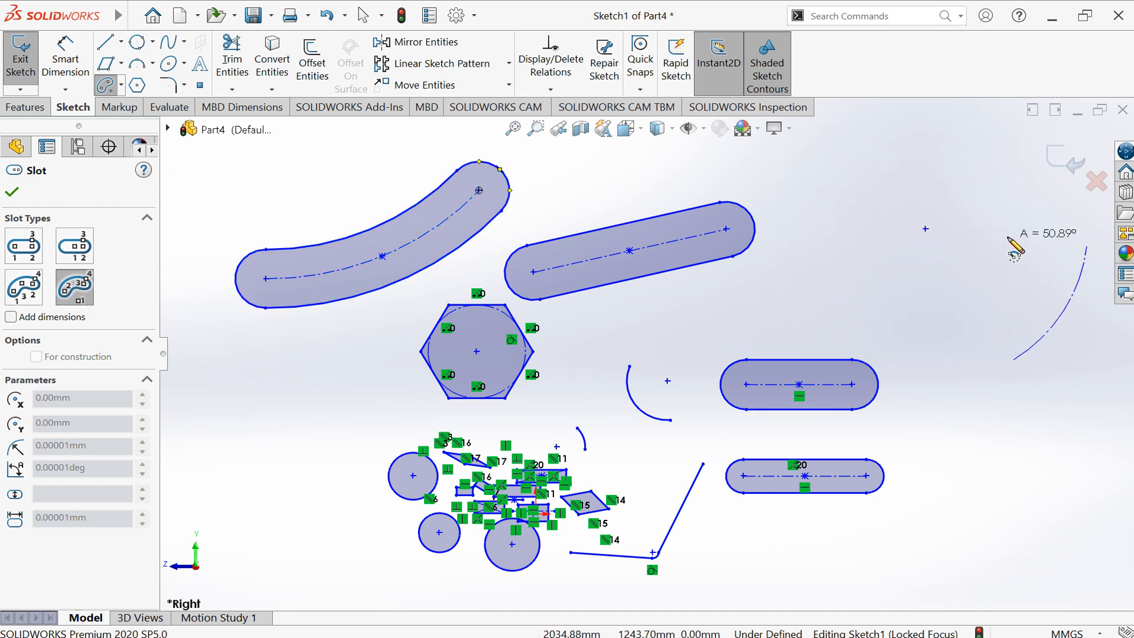
scroll(1033, 253, "up", 3)
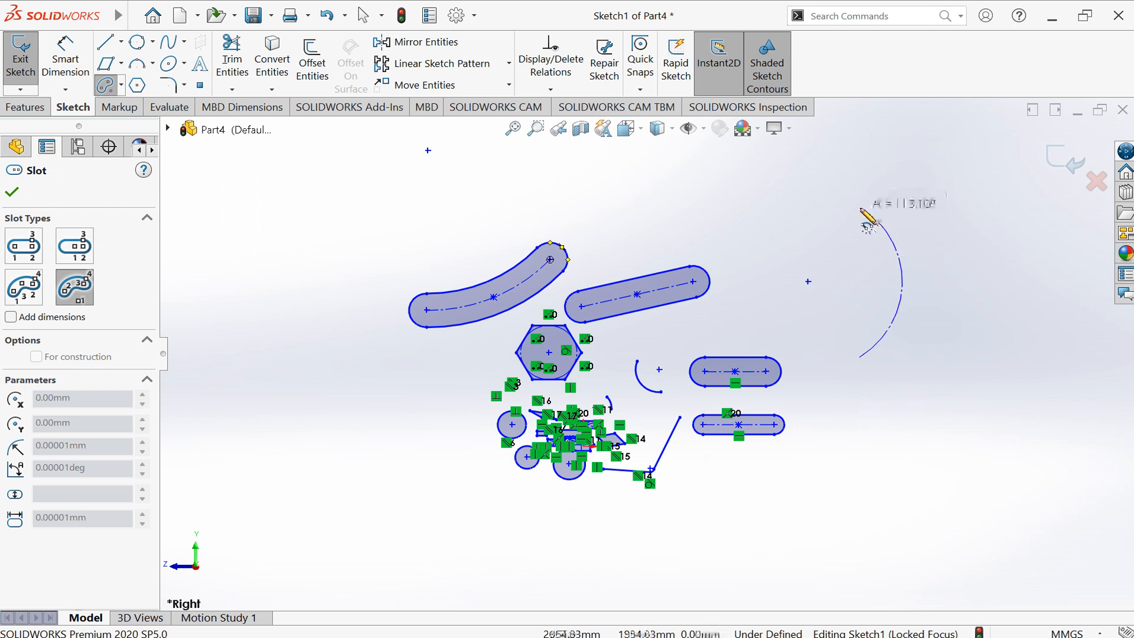
left_click(809, 192)
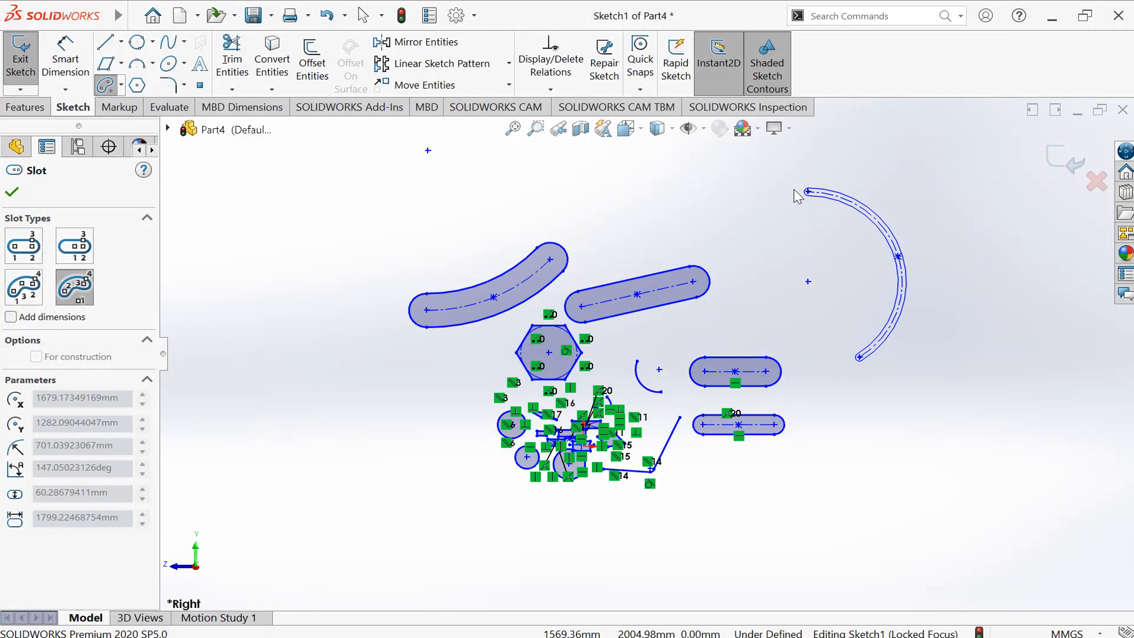
left_click(762, 226)
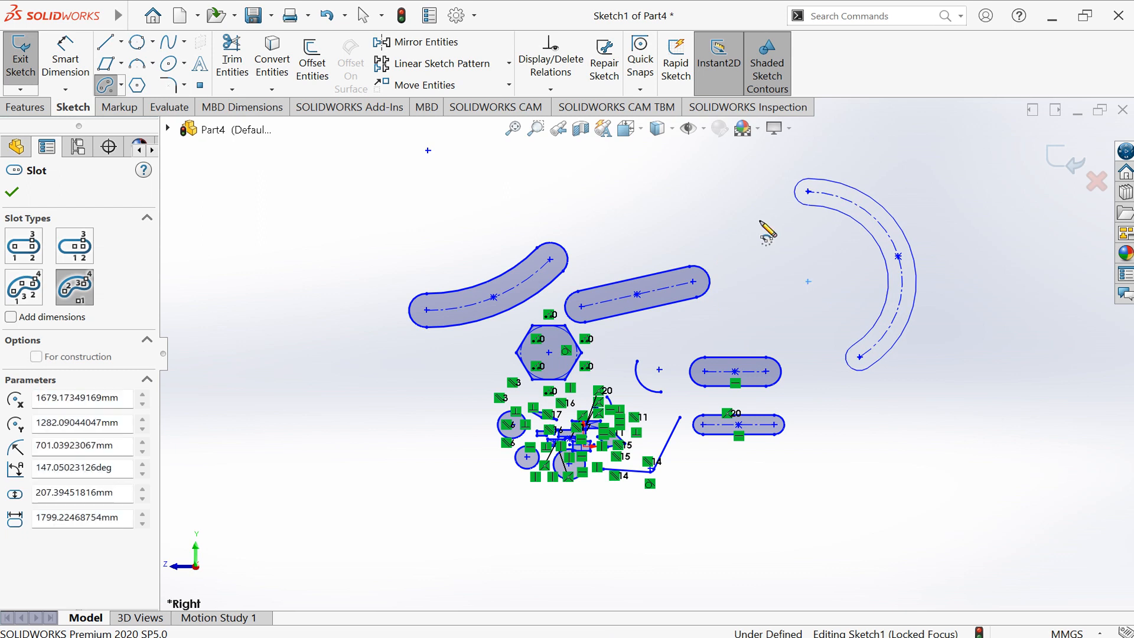